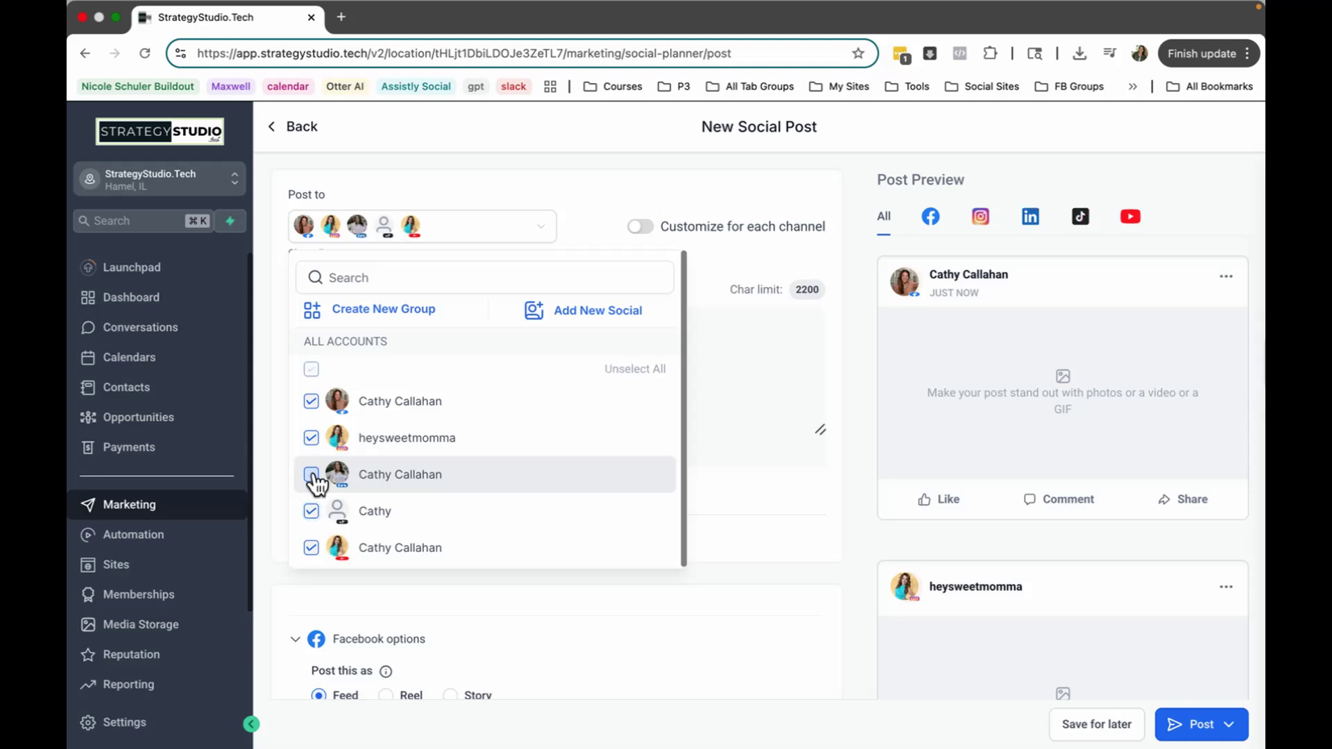
- Try to upload SST TP Video.mp4 from Downloads as an image attachment for the post
click(730, 414)
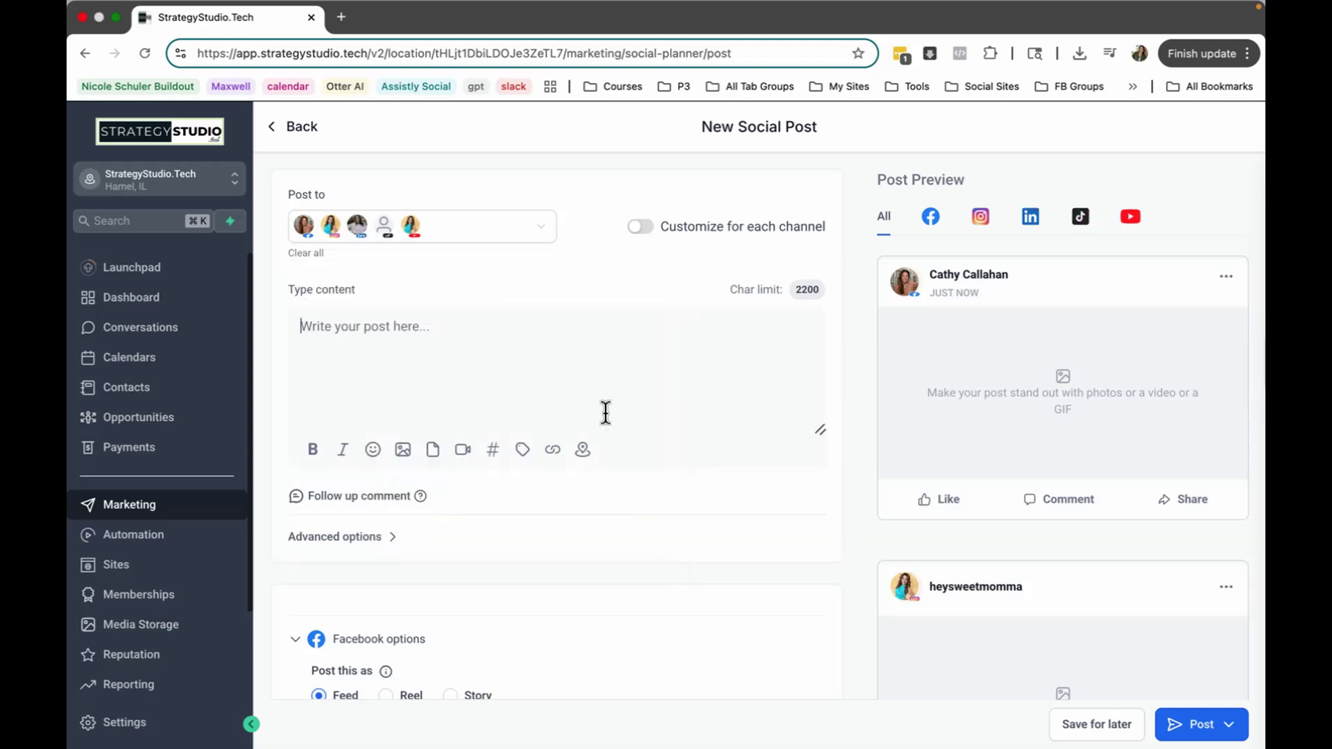
click(404, 451)
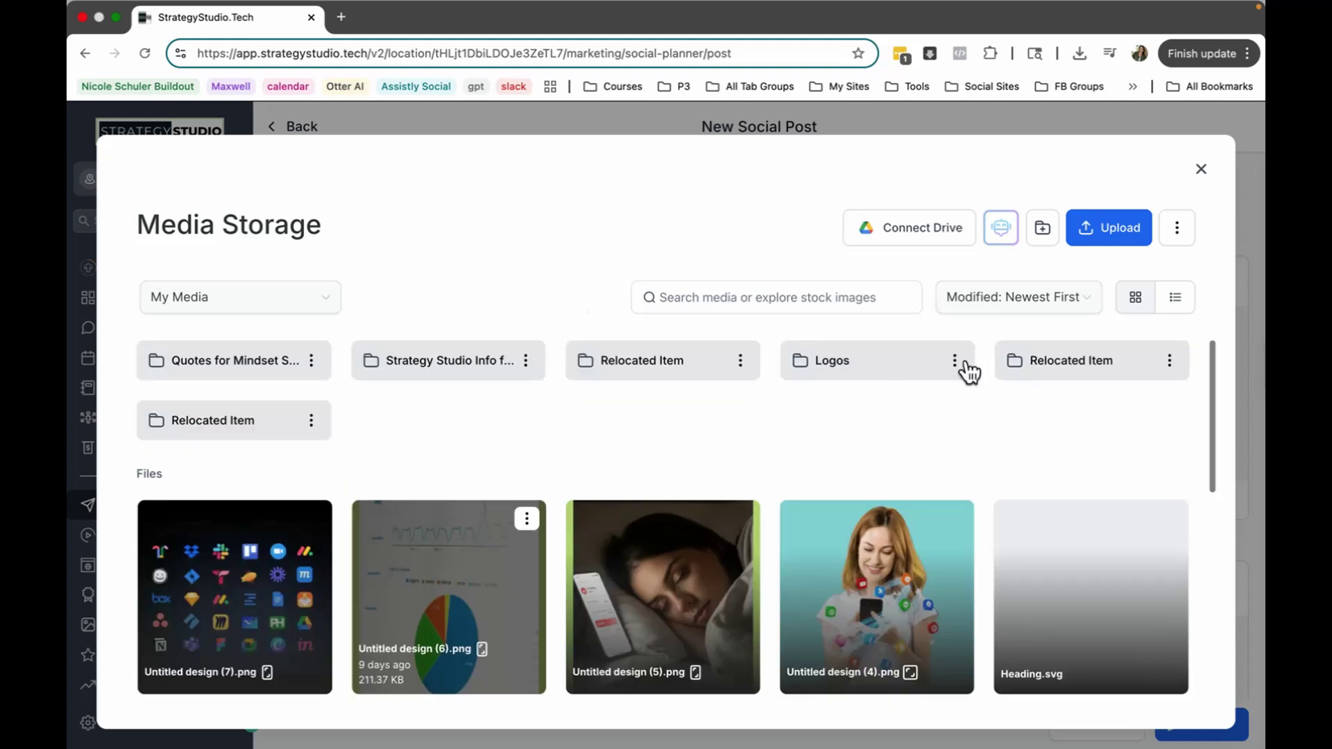
click(1098, 234)
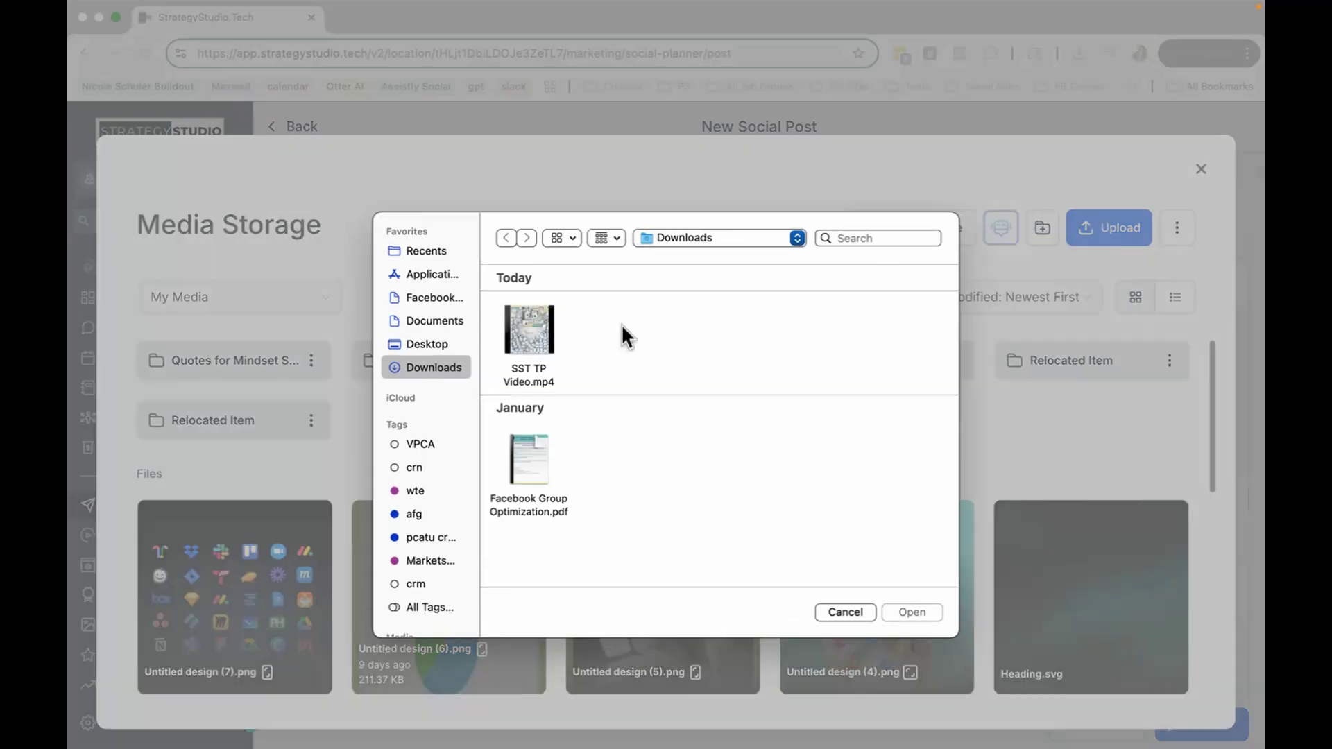
double_click(545, 342)
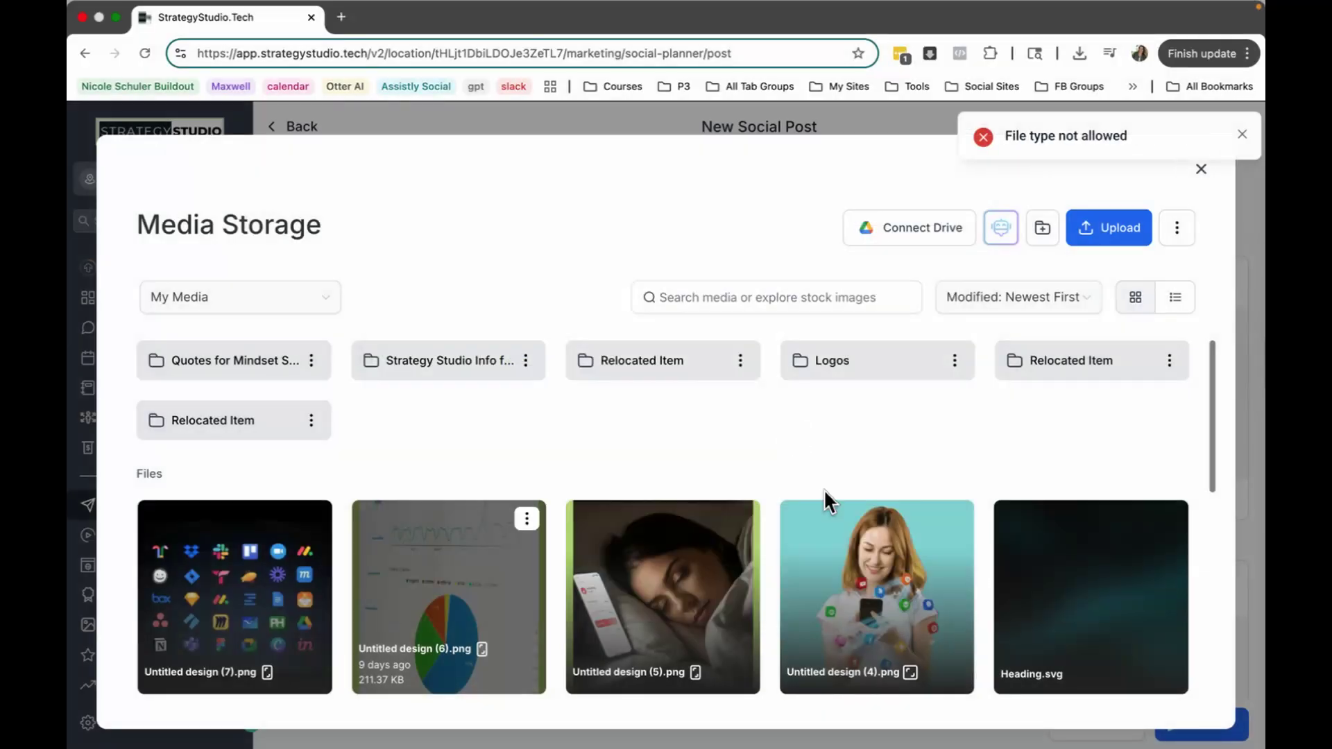
click(1232, 136)
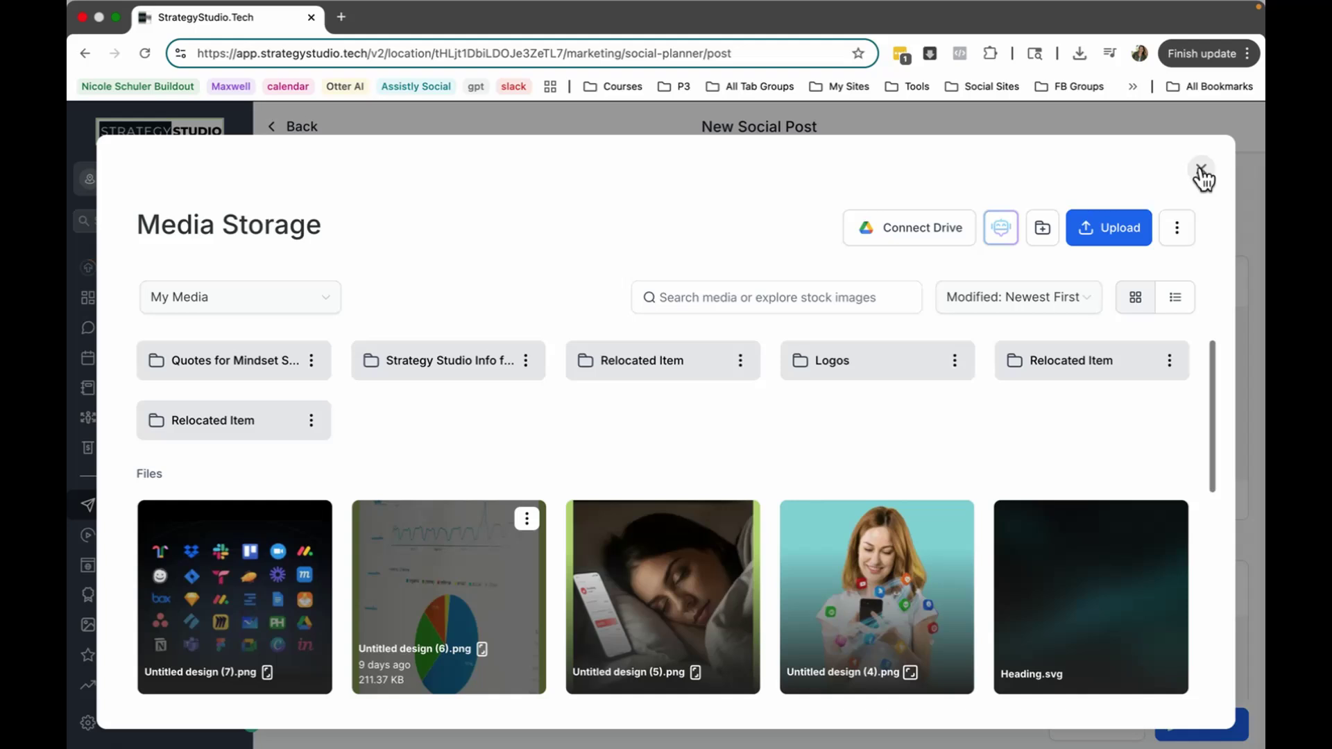
click(1201, 170)
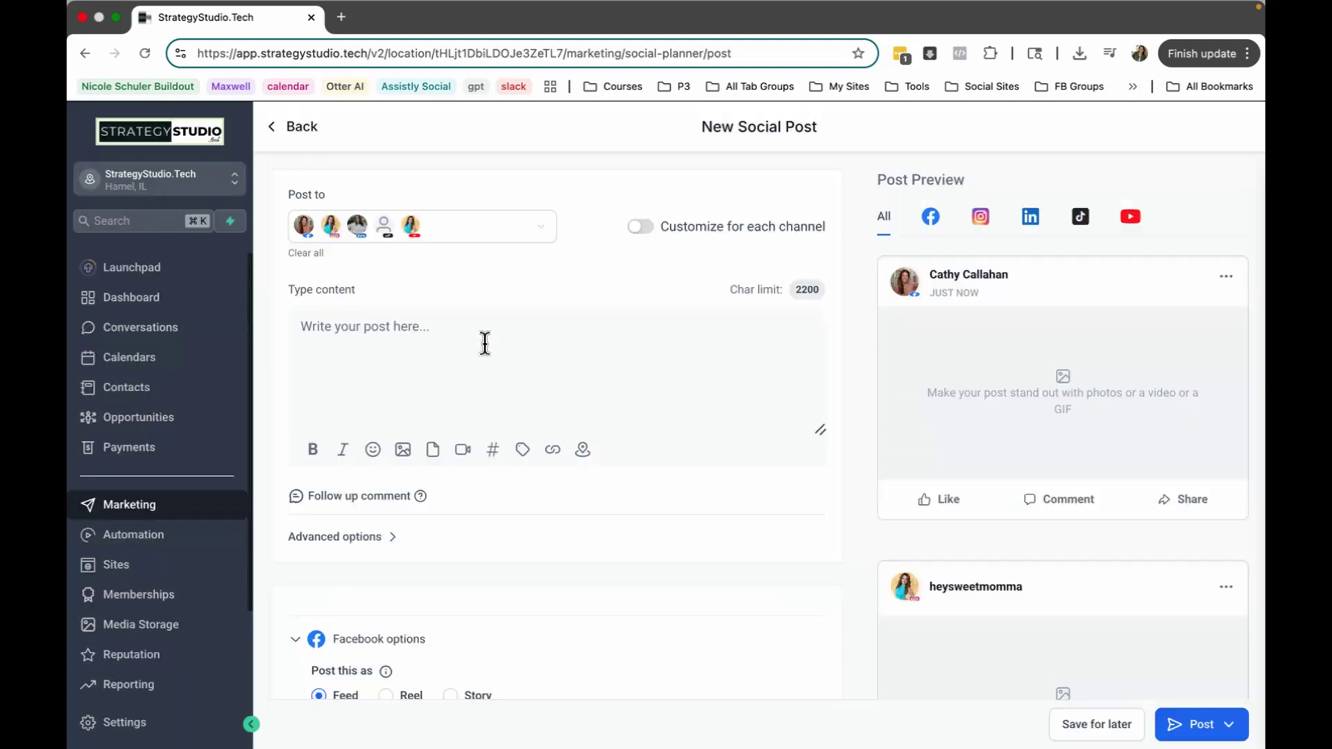
- Upload SST TP Video.mp4 from Downloads to the media storage through the post's video attachment option
click(461, 451)
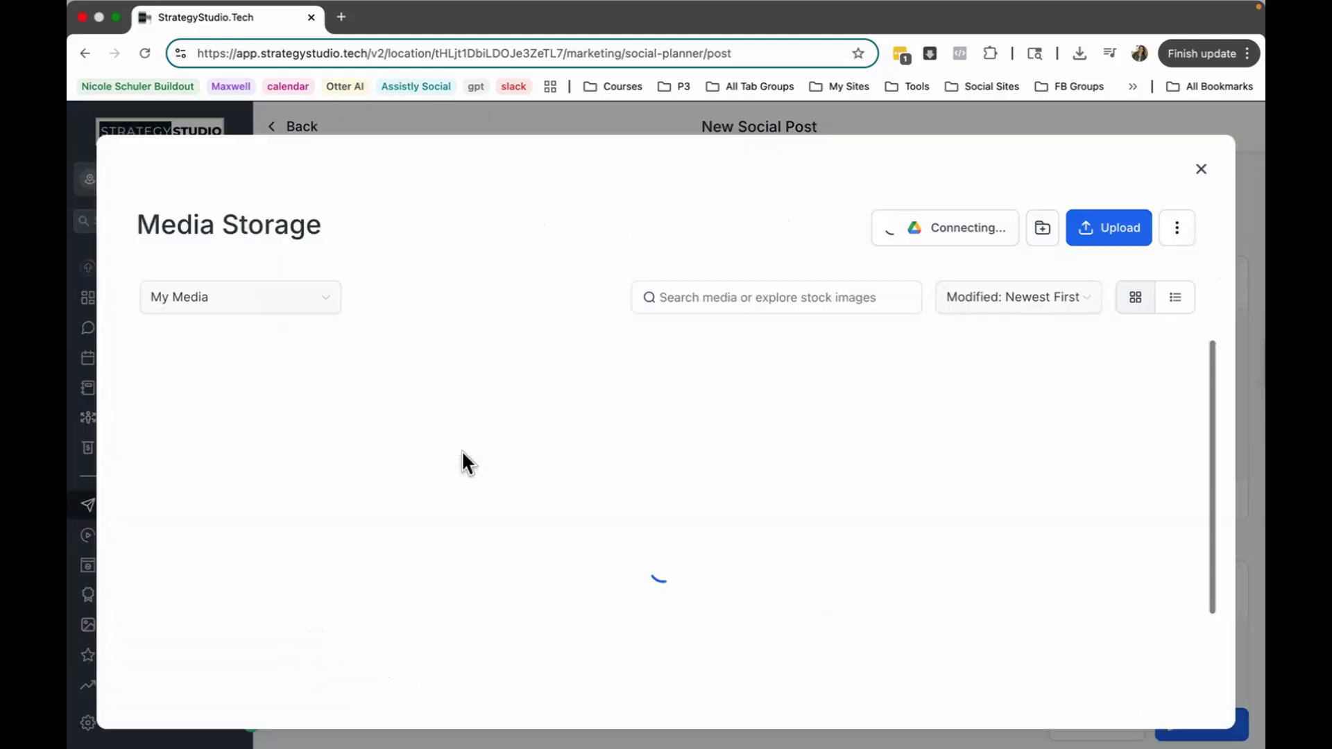
click(1114, 234)
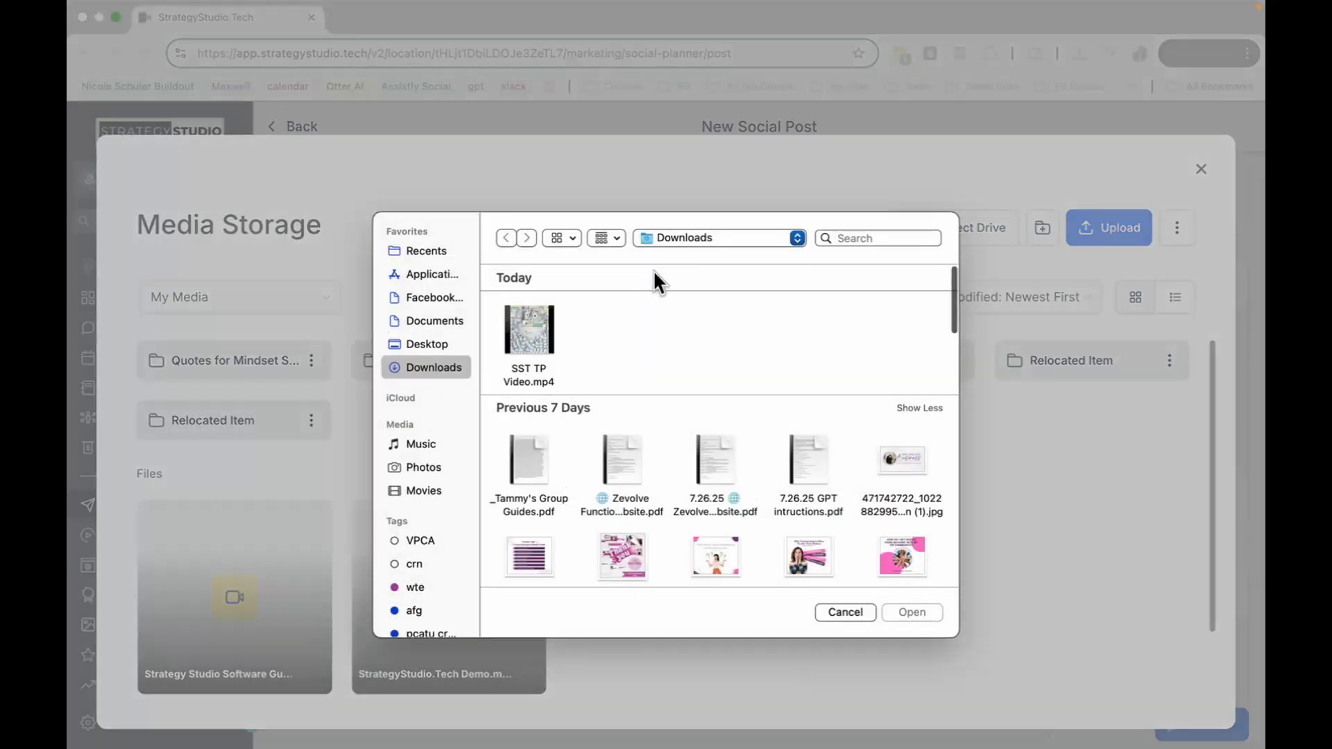
double_click(538, 332)
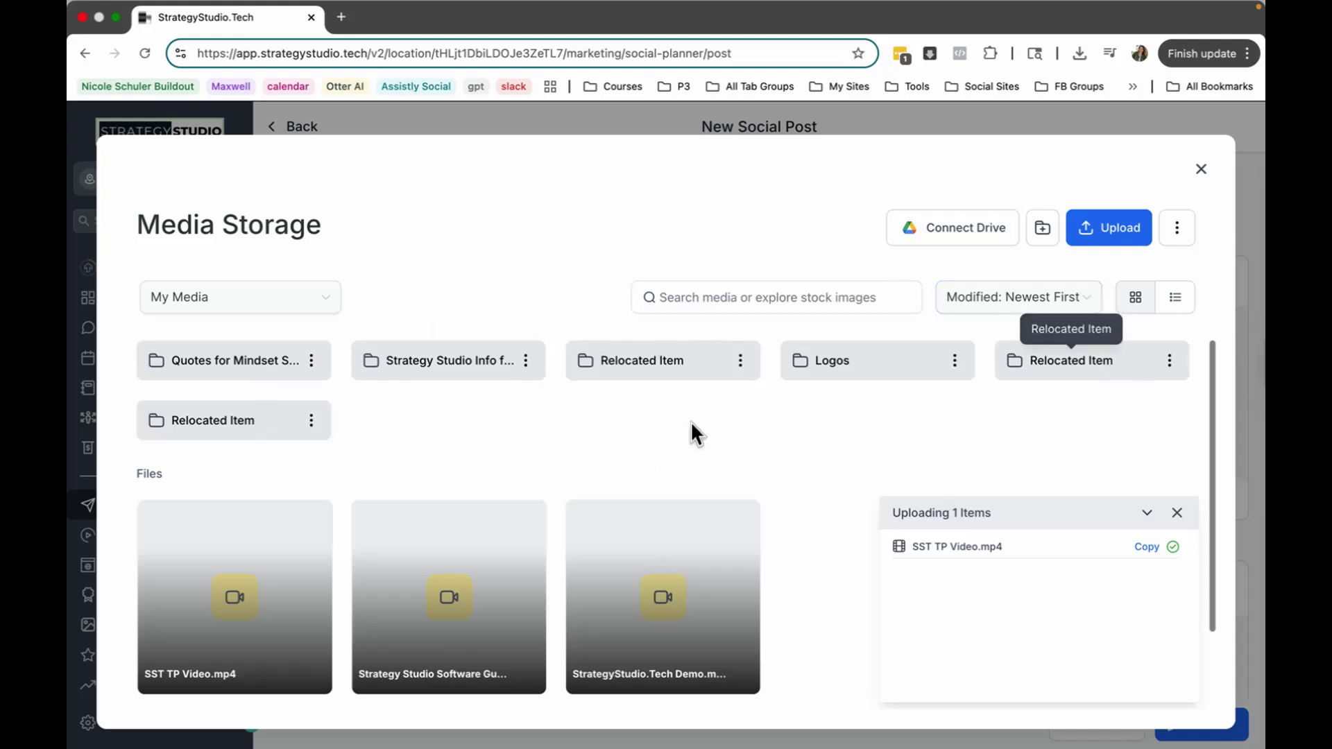
- Attach the StrategyStudio.Tech Demo video to the post and remove it again
mouse_move(630, 530)
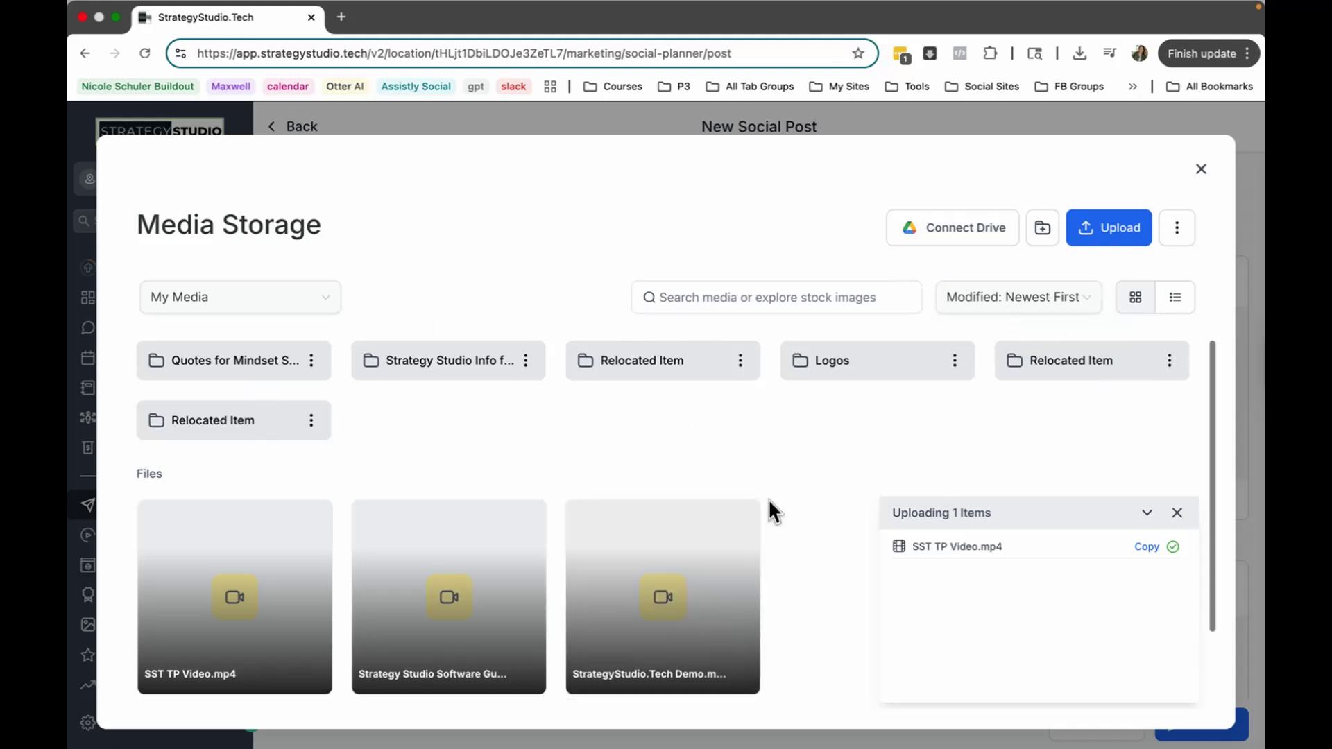
click(660, 533)
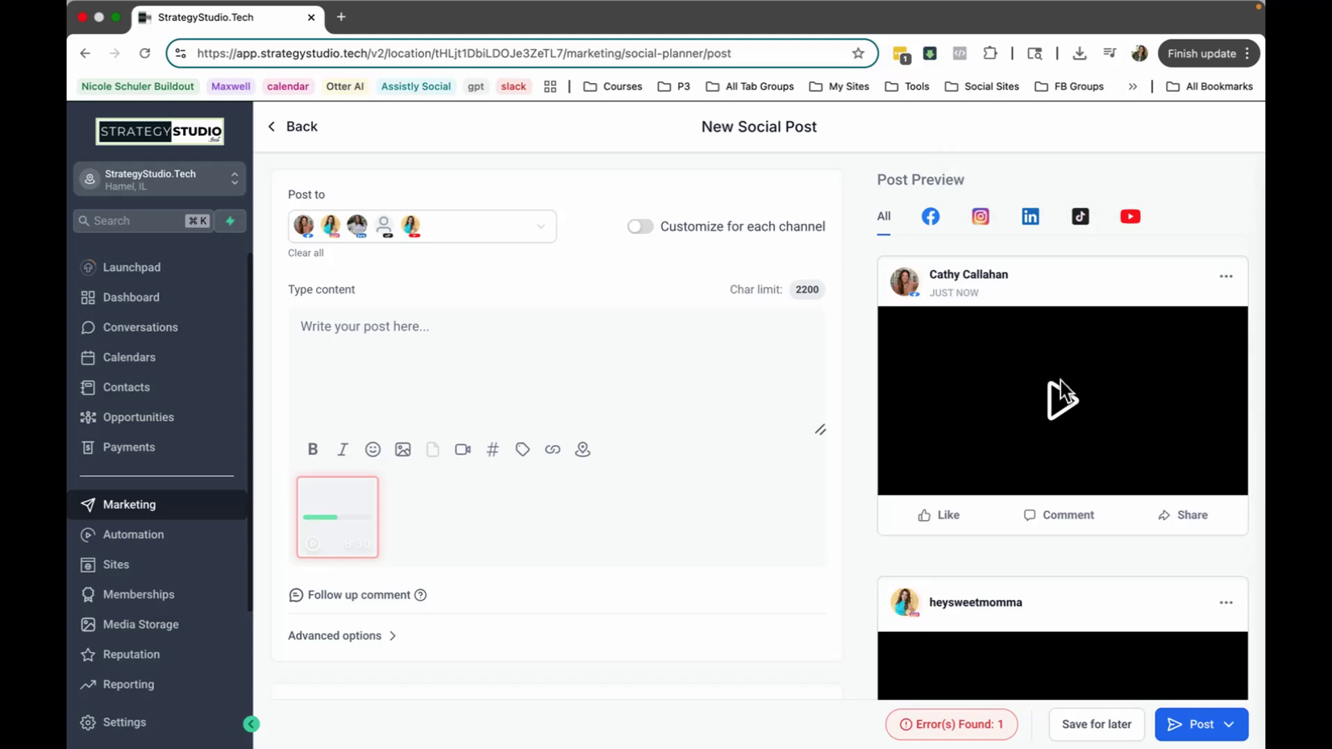
click(1061, 392)
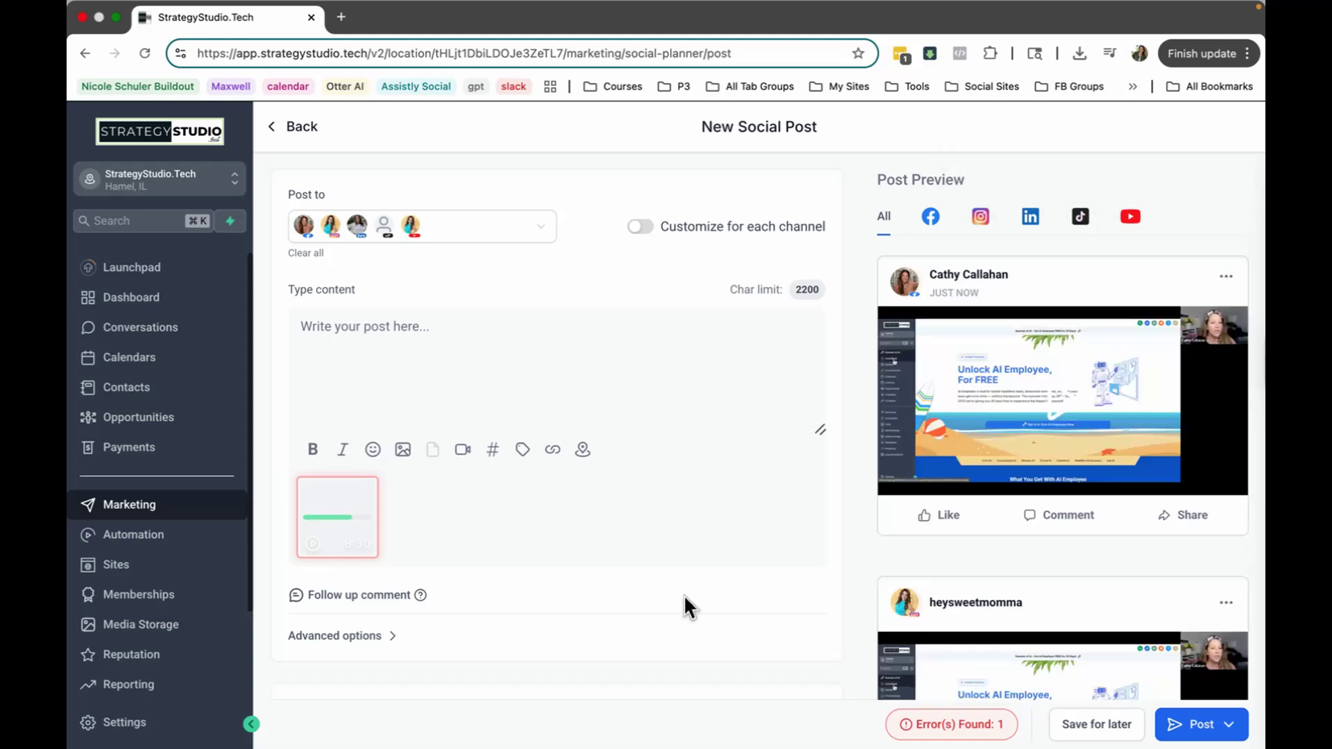
mouse_move(360, 507)
click(314, 493)
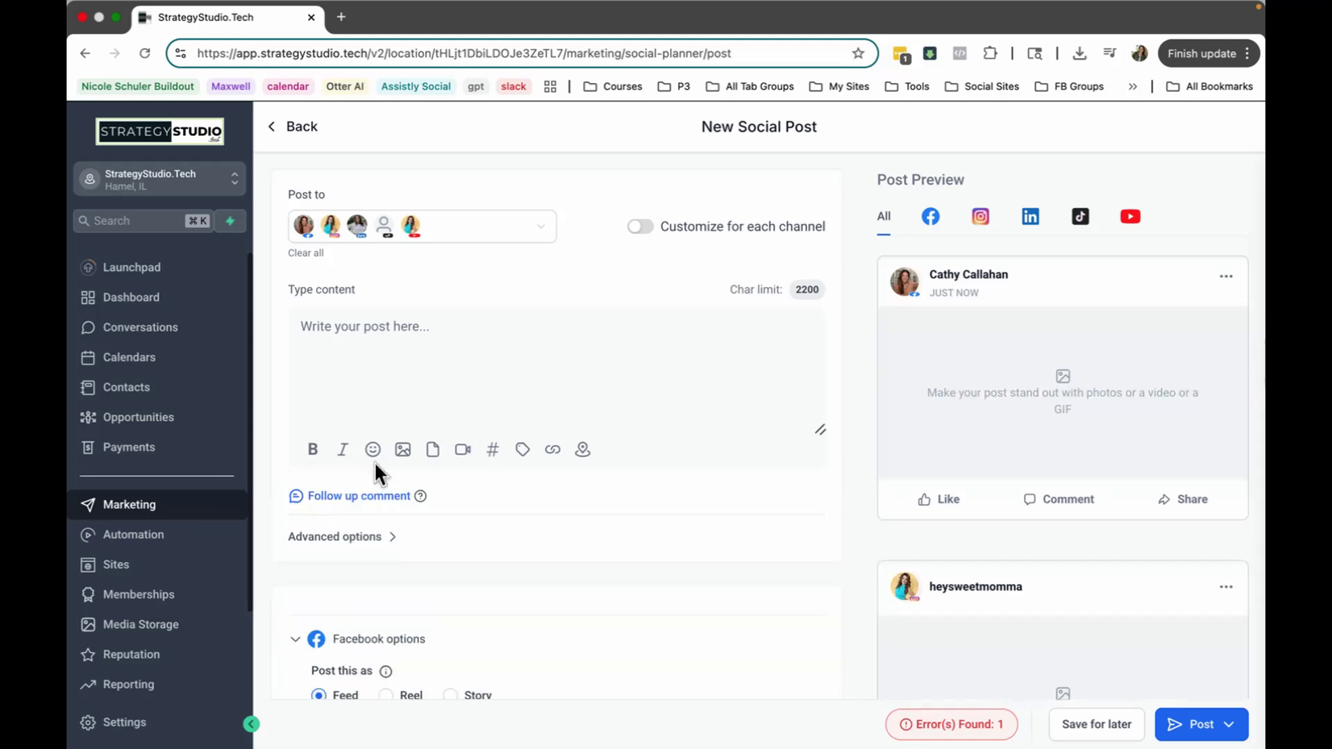
- Attach SST TP Video.mp4 from the media storage to the post
click(462, 451)
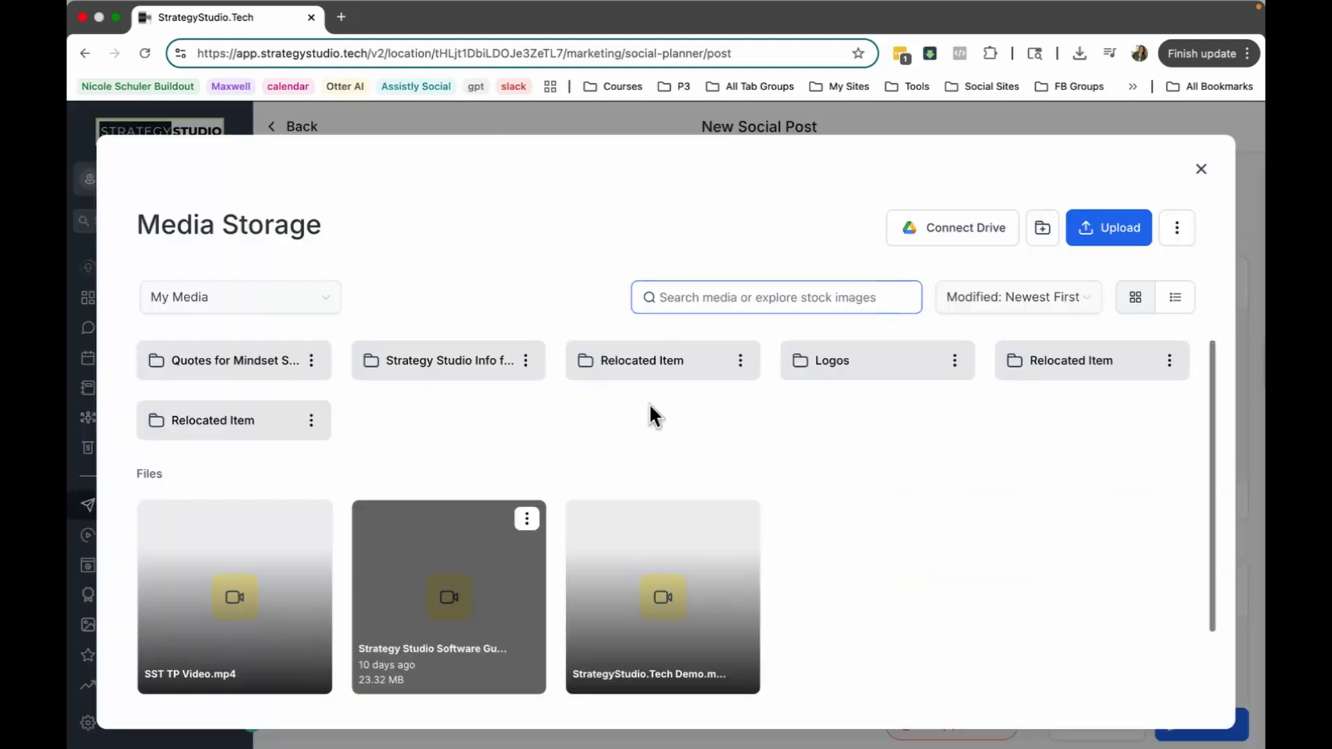
scroll(380, 572, down, 1)
click(215, 546)
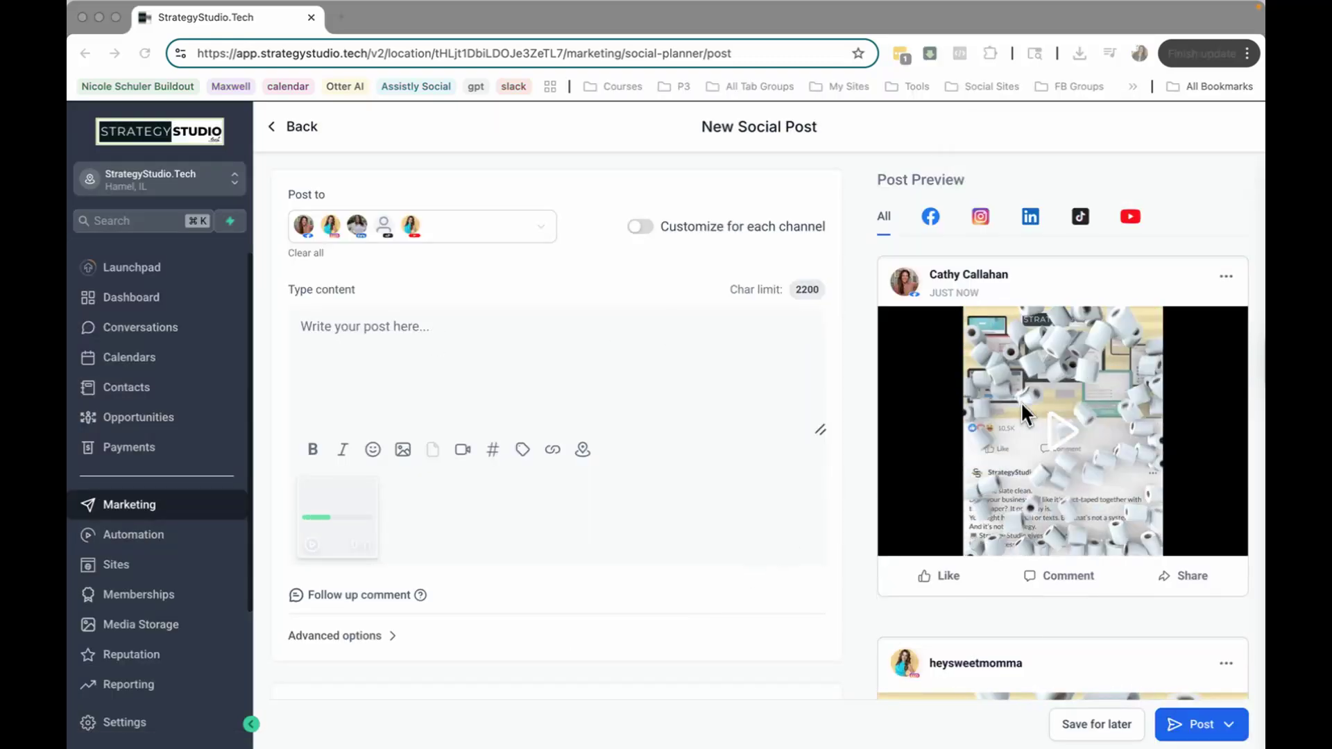
- Examine how the video looks in the Facebook, Instagram, LinkedIn, TikTok and YouTube post previews
scroll(1021, 402, down, 5)
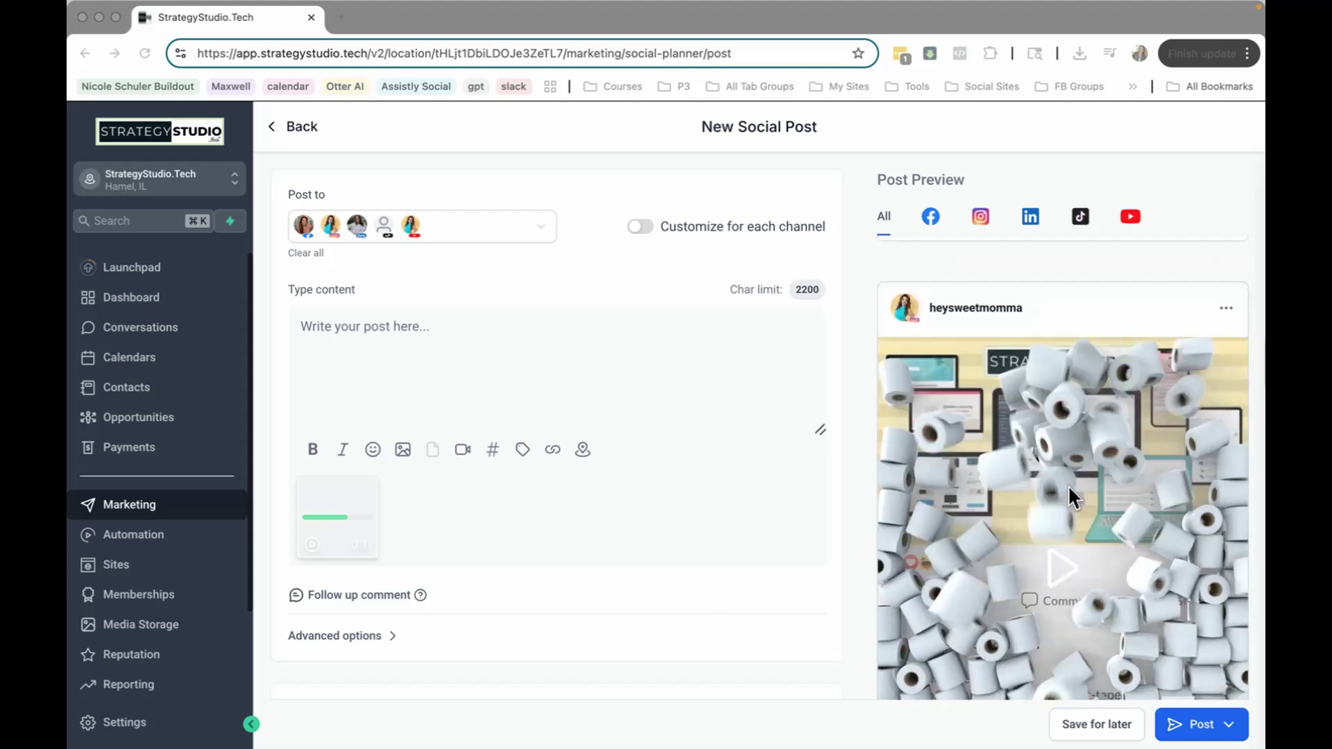
scroll(1075, 468, down, 5)
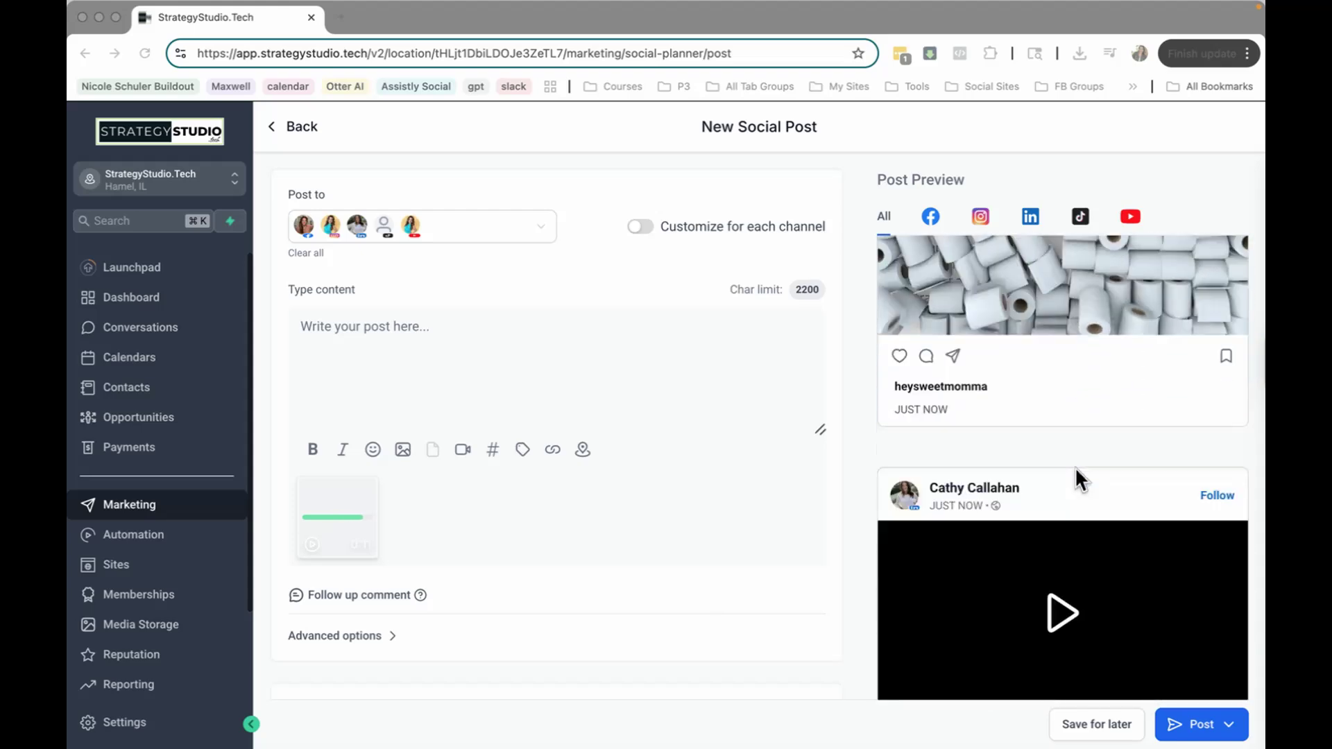
scroll(1075, 468, down, 3)
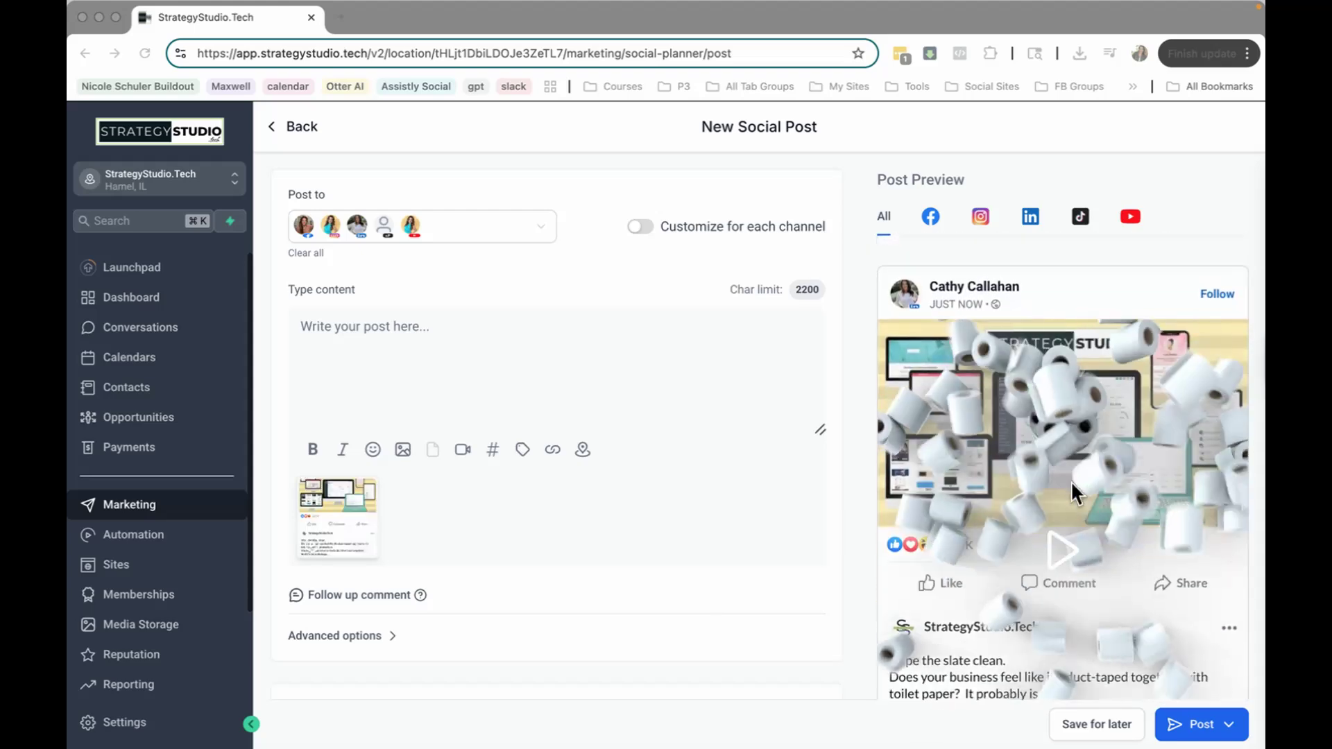
scroll(1071, 481, down, 5)
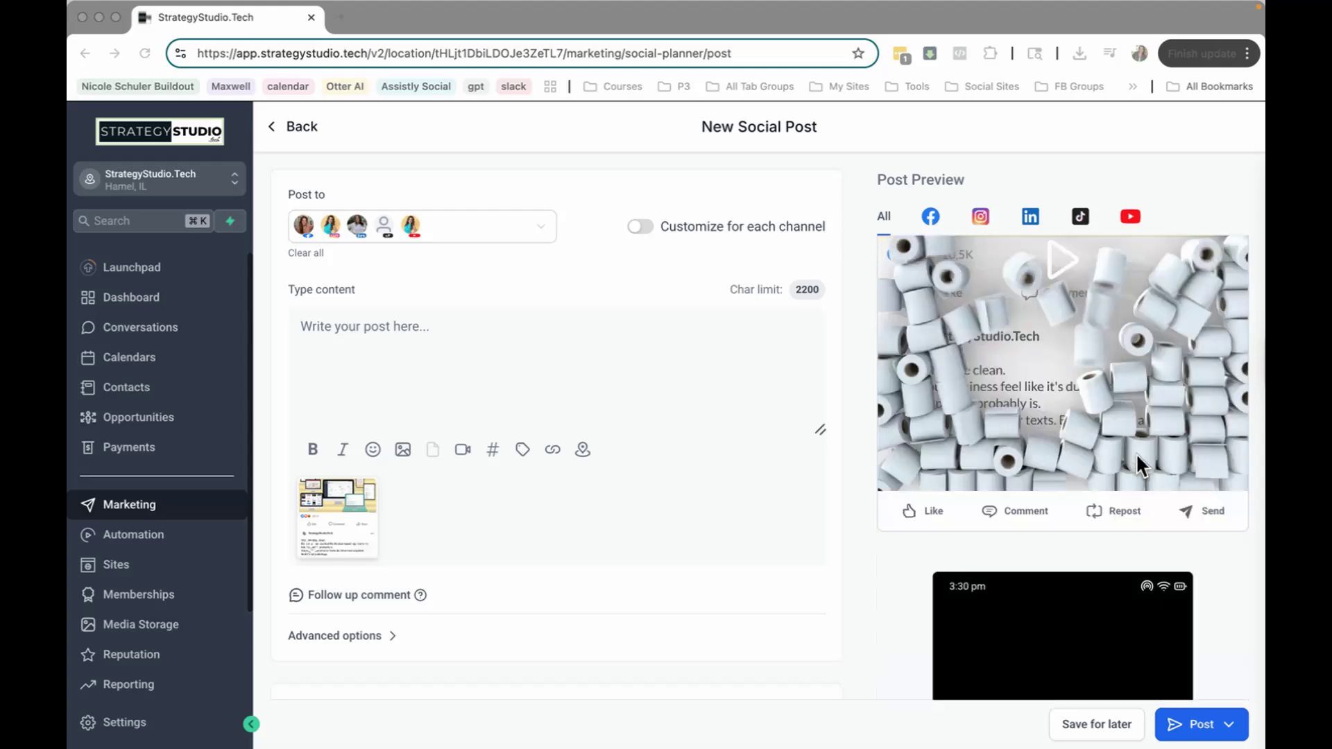
scroll(1135, 452, down, 5)
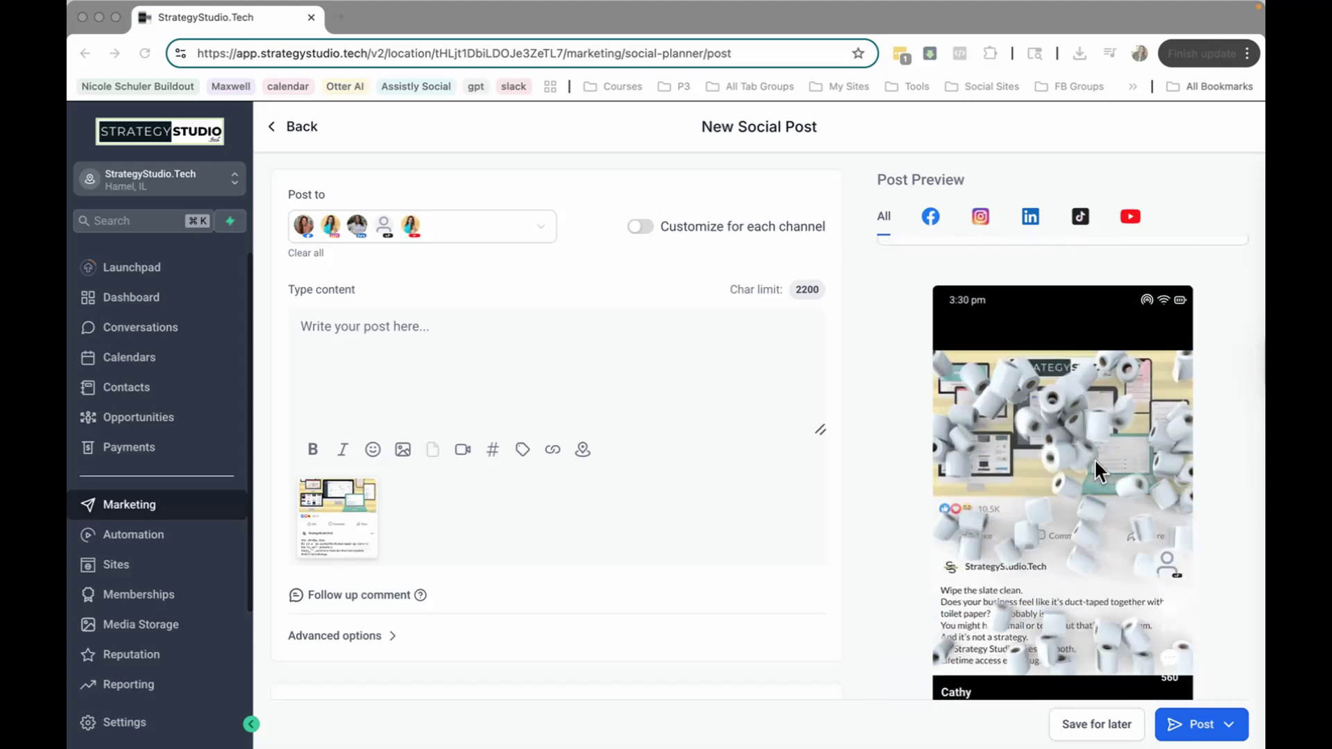
scroll(1093, 459, down, 5)
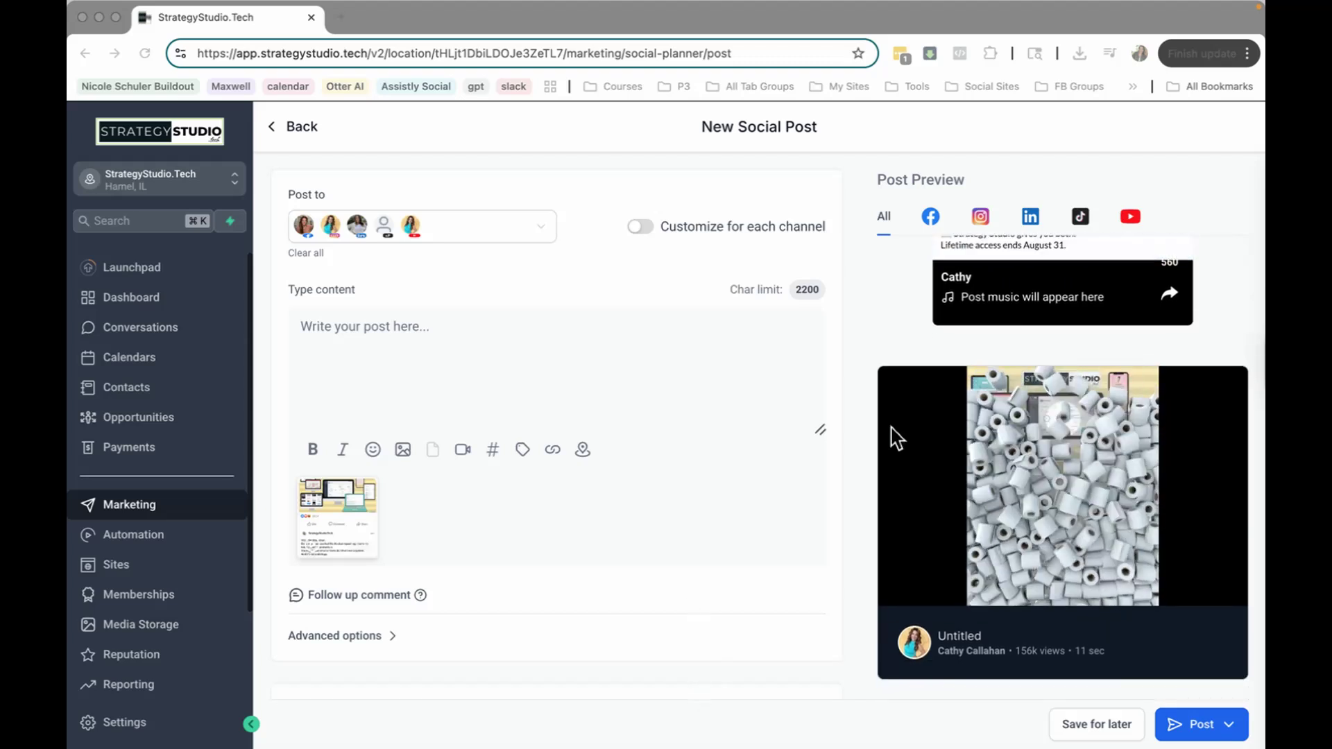
scroll(1075, 478, up, 2)
scroll(1075, 472, up, 2)
scroll(1076, 472, down, 4)
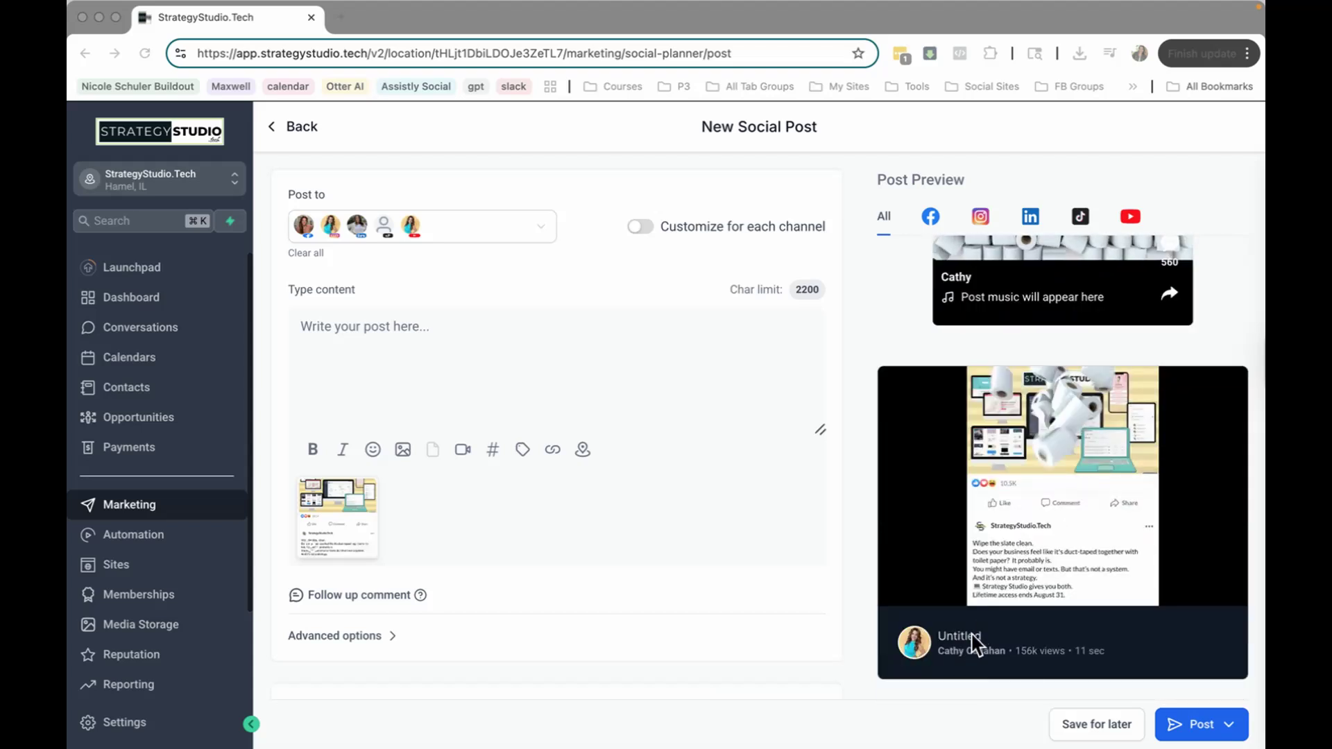
- Enter the Strategy Studio promotional caption beginning "Still holding your business together with toilet paper and duct tape?" as the post content
click(482, 340)
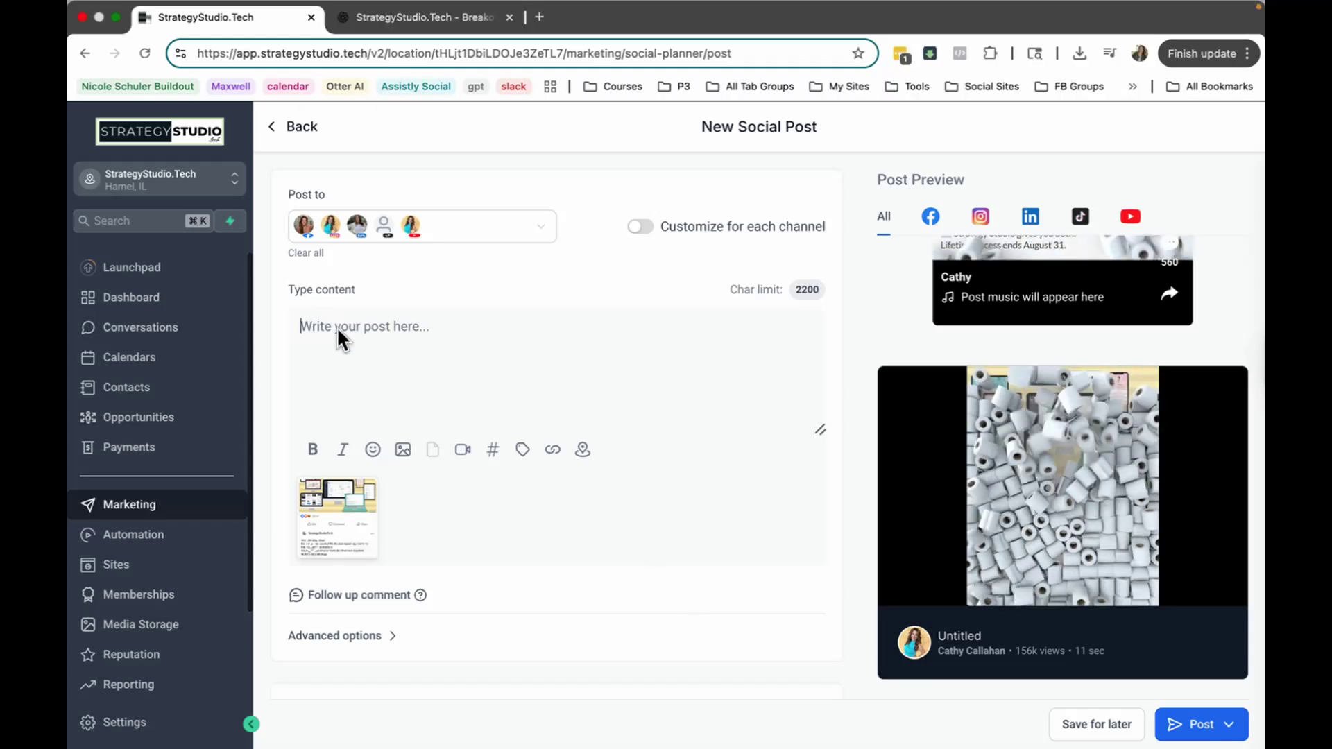
text(Still holding your business together with toilet paper and duct tape? 🧻 That’s not a system. That’s a setup for stress.  Strategy Studio gives you: ✓ All your tools in one place ✓ 24/7 GPT assistant for tech + strategy ✓ No monthly software fees — just usage + optional upgrades  💻 Lifetime access ends August 31. 👉 Comment "STUDIO" to see if it’s a fit.)
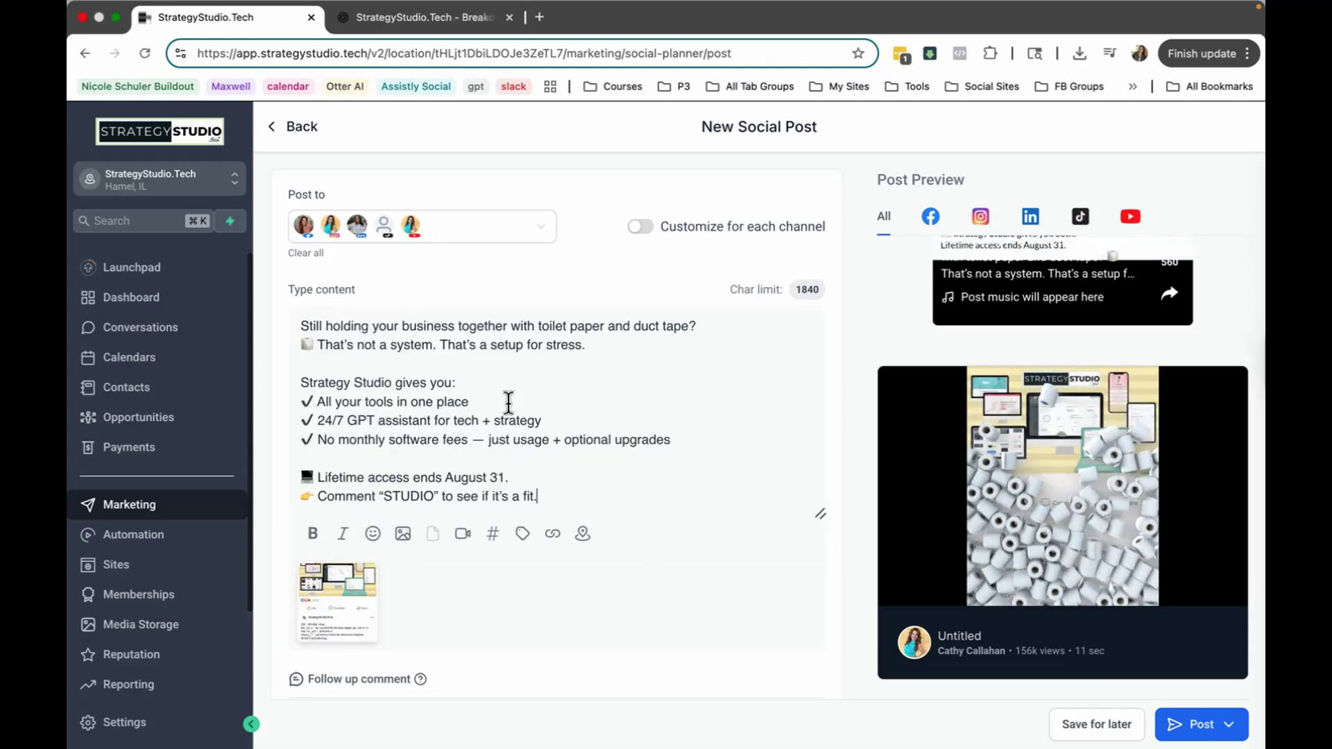
- Reword the caption's third checkmark line to "No monthly software fees, just usage + optional upgrades"
click(484, 440)
key(BackSpace)
key(BackSpace)
key(BackSpace)
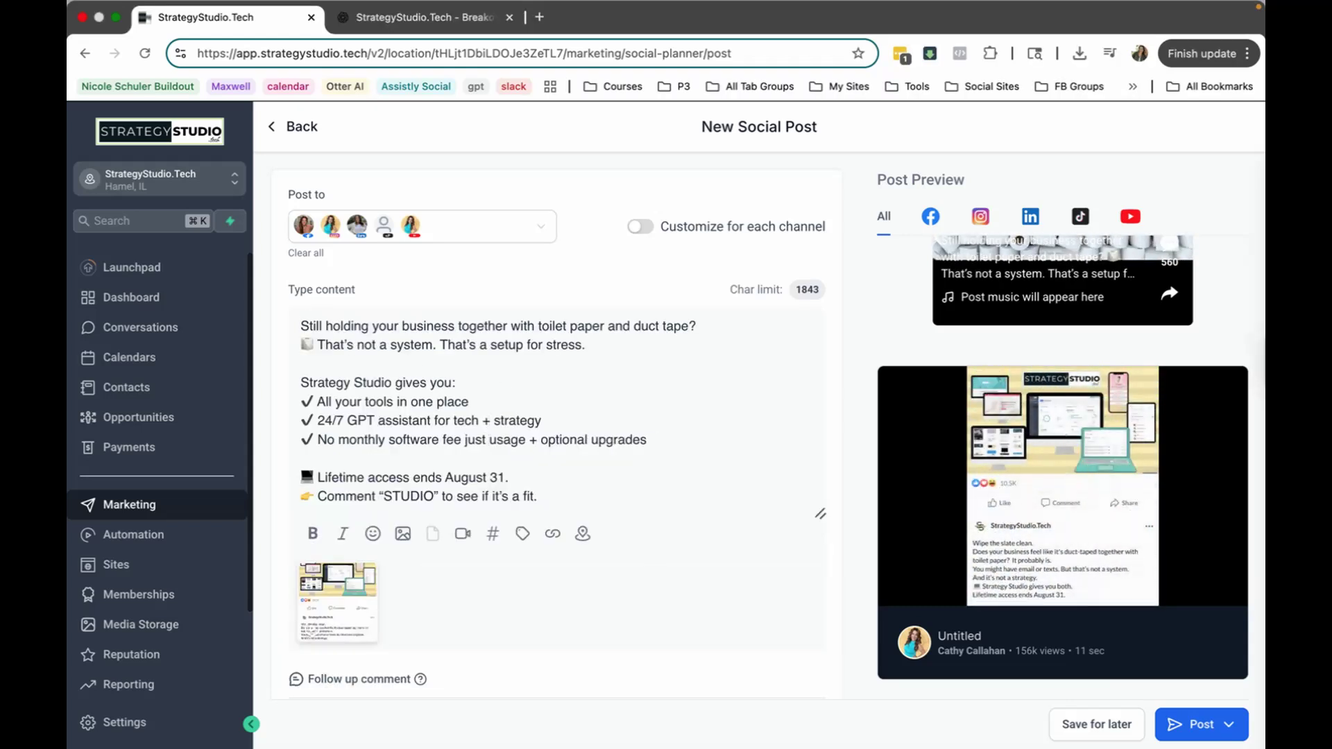
text(s,)
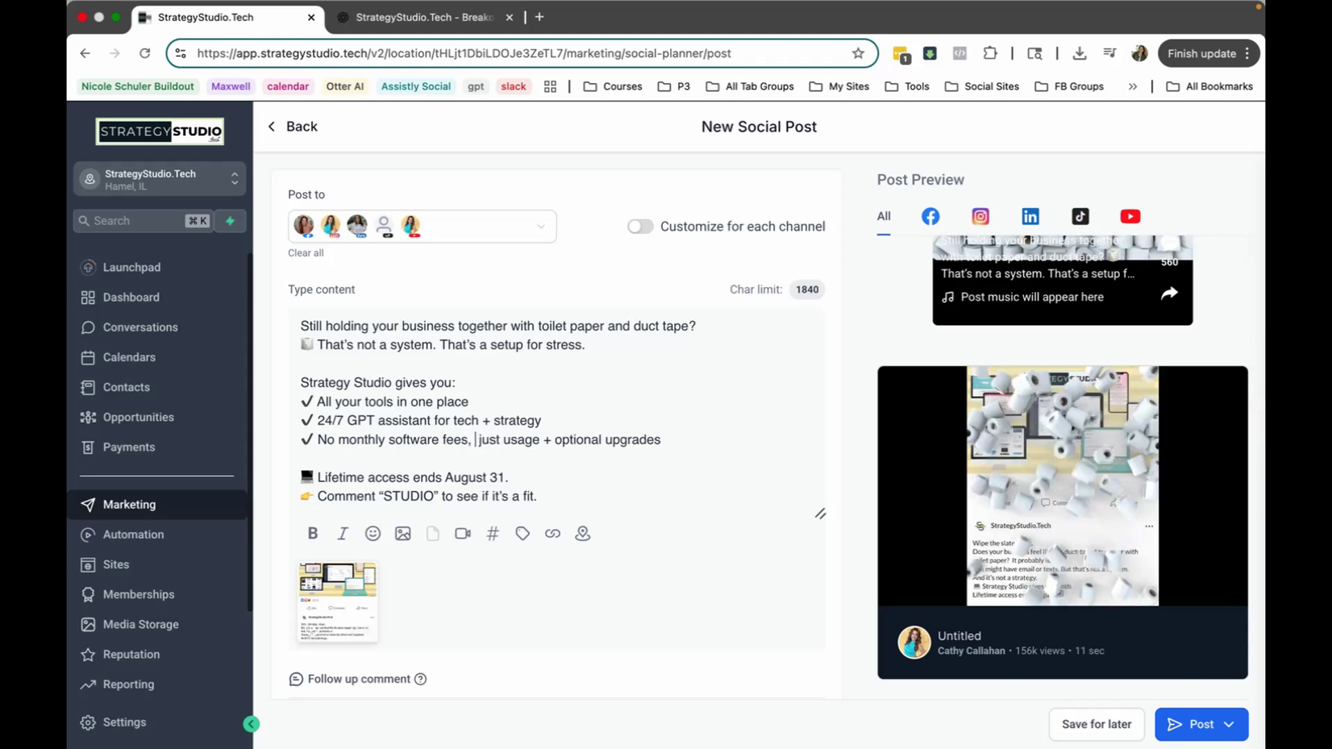
key(BackSpace)
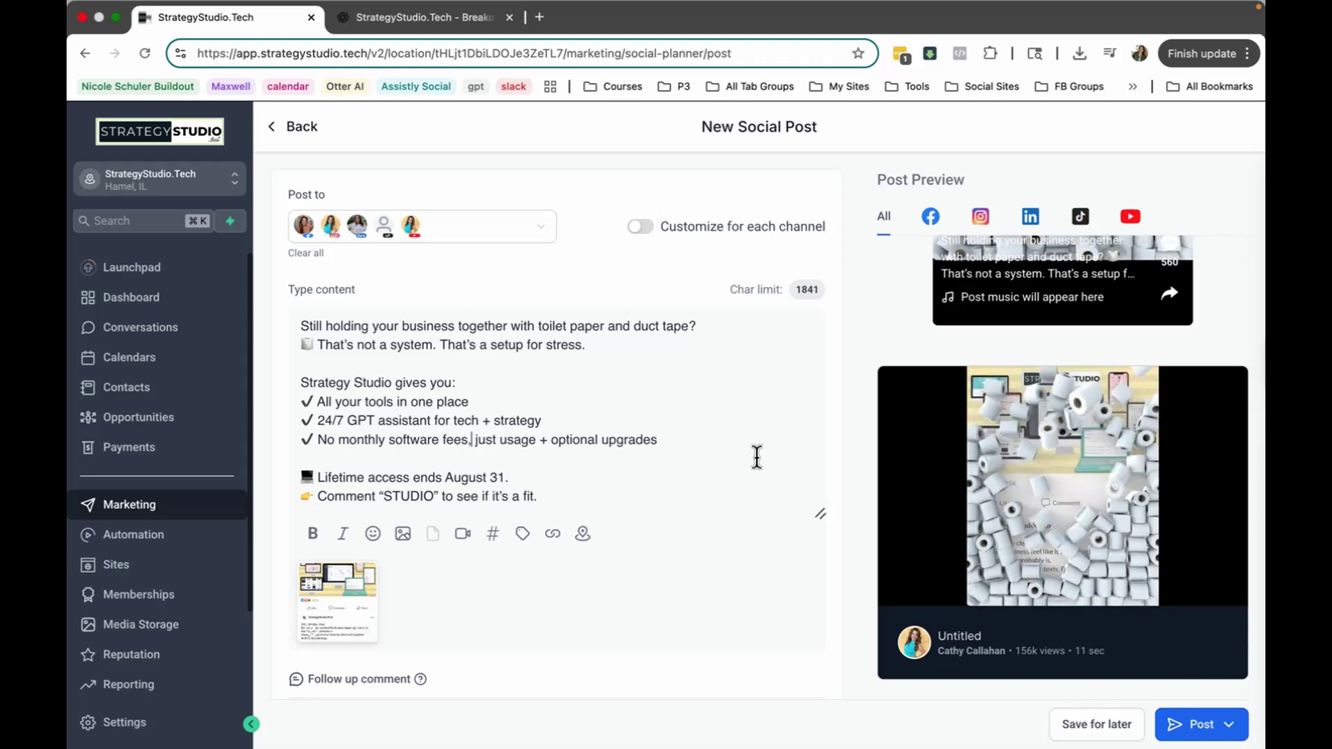
- Expand the advanced options and add a follow-up comment starting "This isn't for everyone" and ending "Drop "STUDIO" below and I'll show you what's inside."
scroll(731, 443, down, 5)
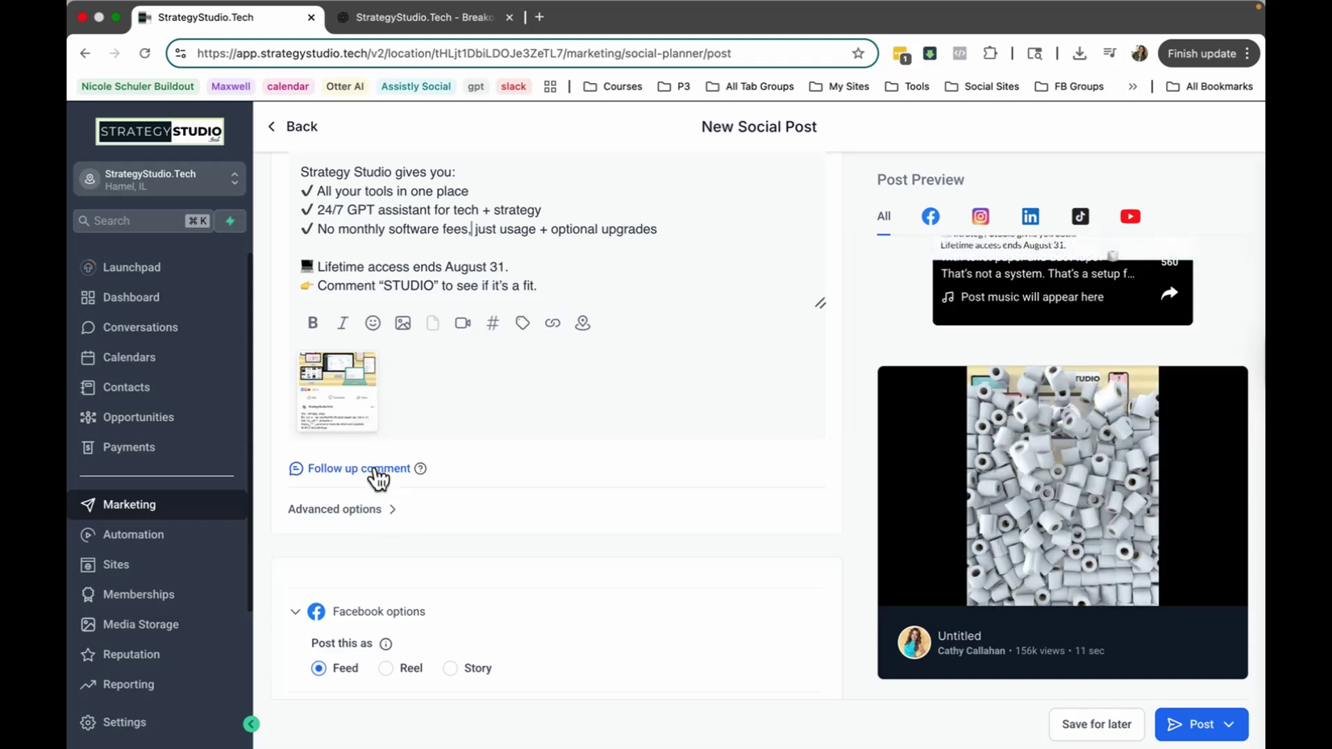
click(392, 511)
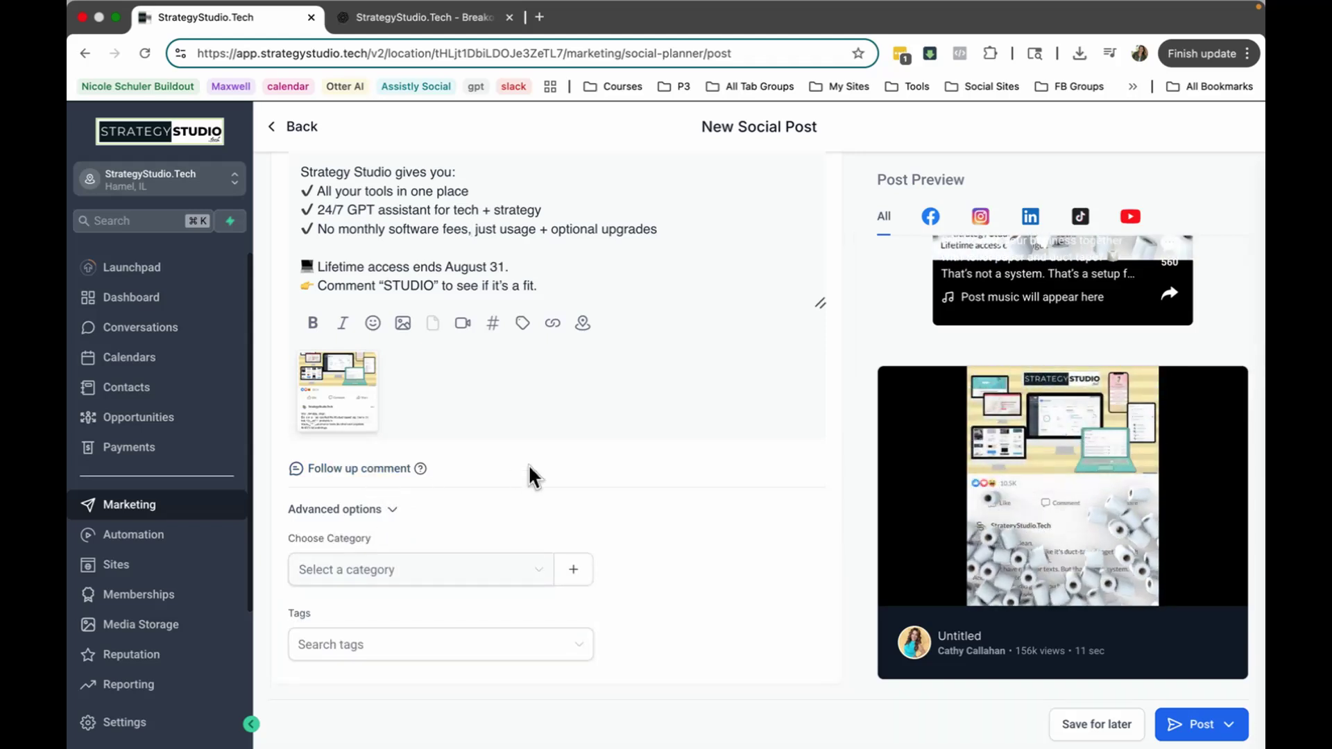
scroll(527, 464, down, 3)
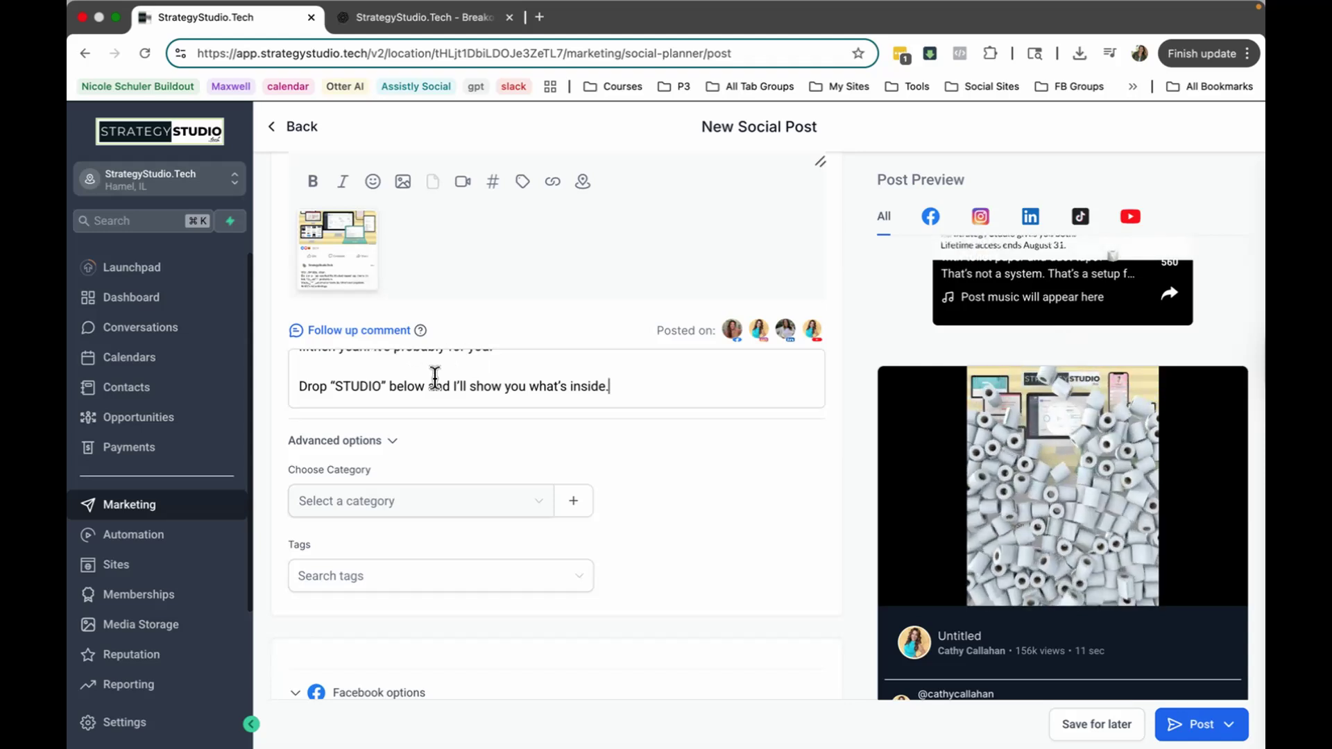
scroll(435, 378, up, 8)
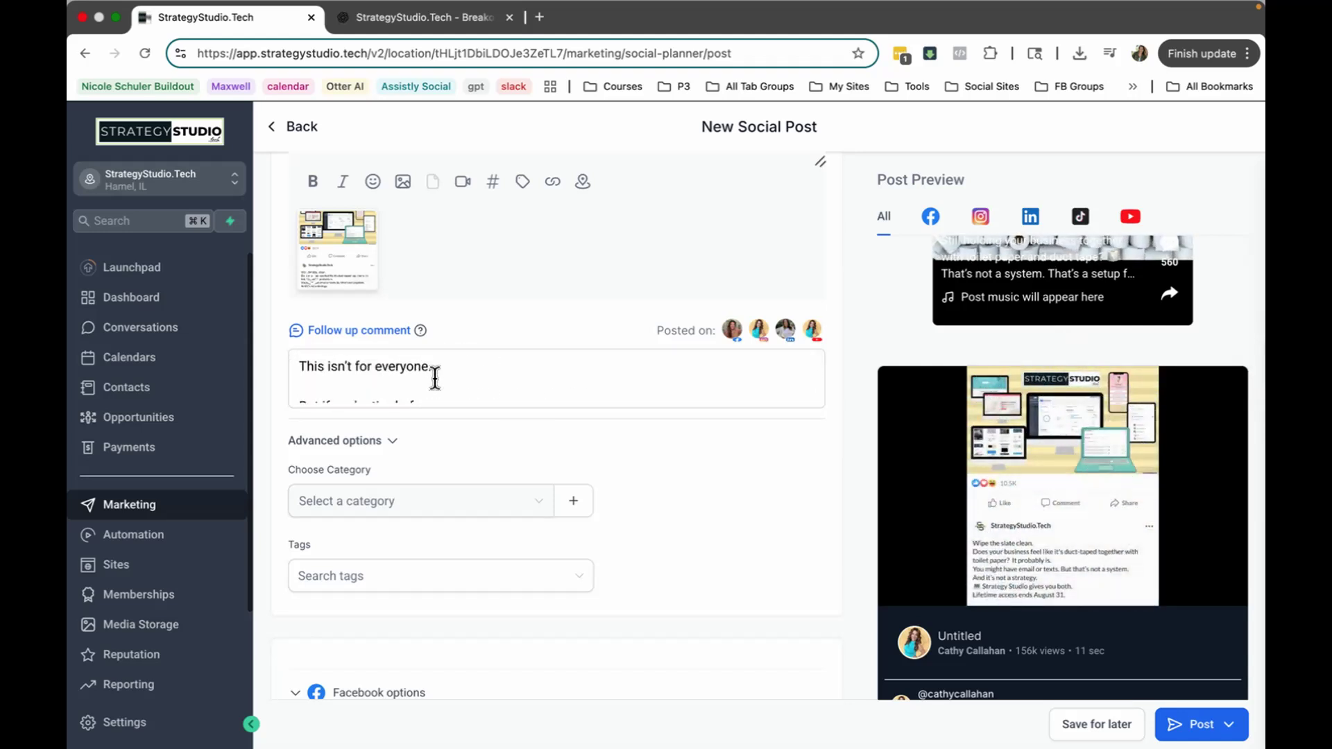
scroll(435, 378, up, 1)
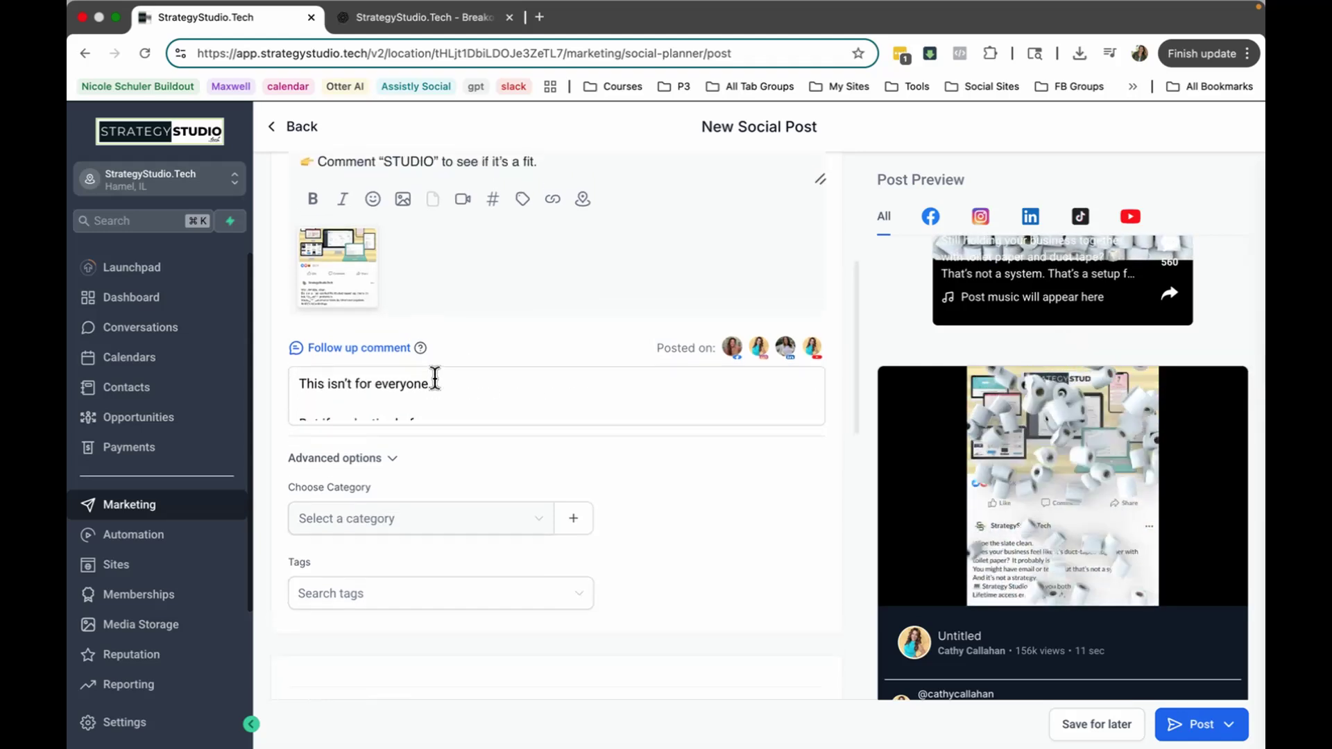
scroll(481, 384, down, 2)
scroll(483, 384, down, 5)
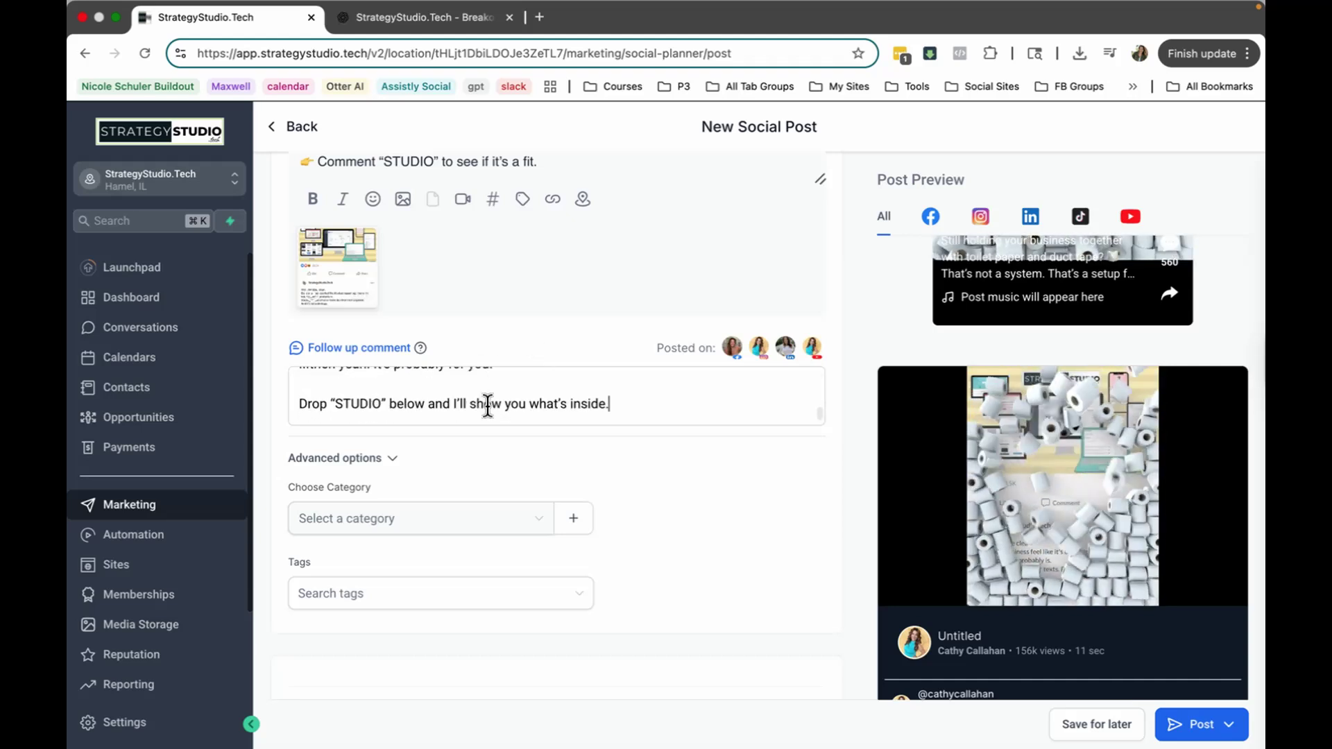
- Set the post category to SST Offers and create a new tag named "Breakout Clips"
scroll(499, 401, down, 3)
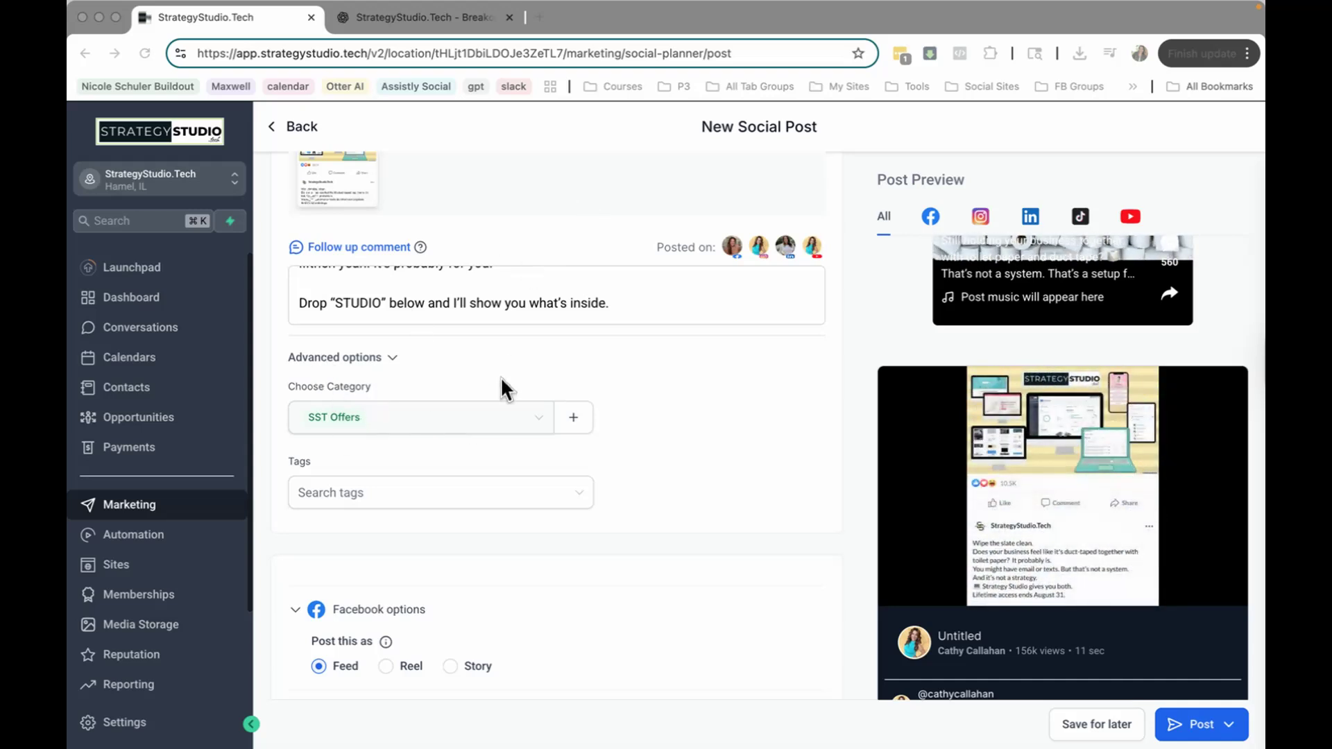
click(409, 493)
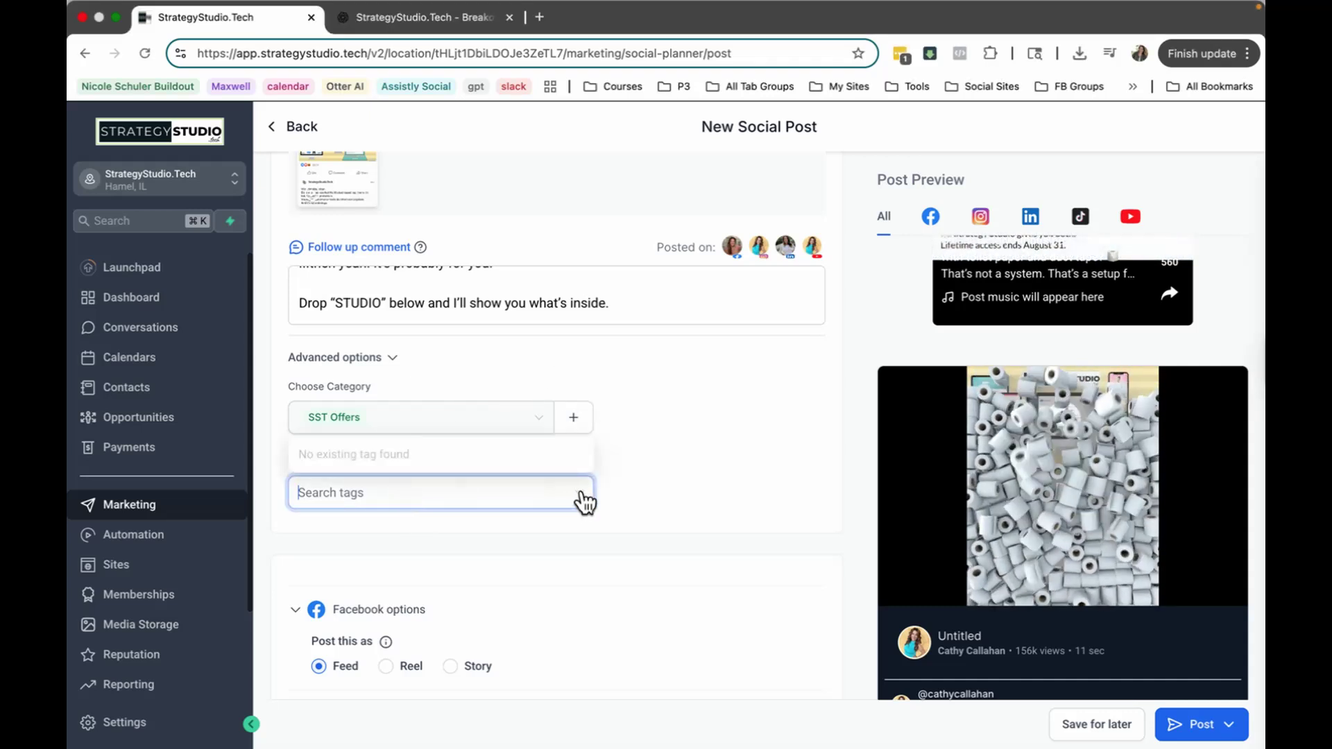
click(556, 339)
click(397, 490)
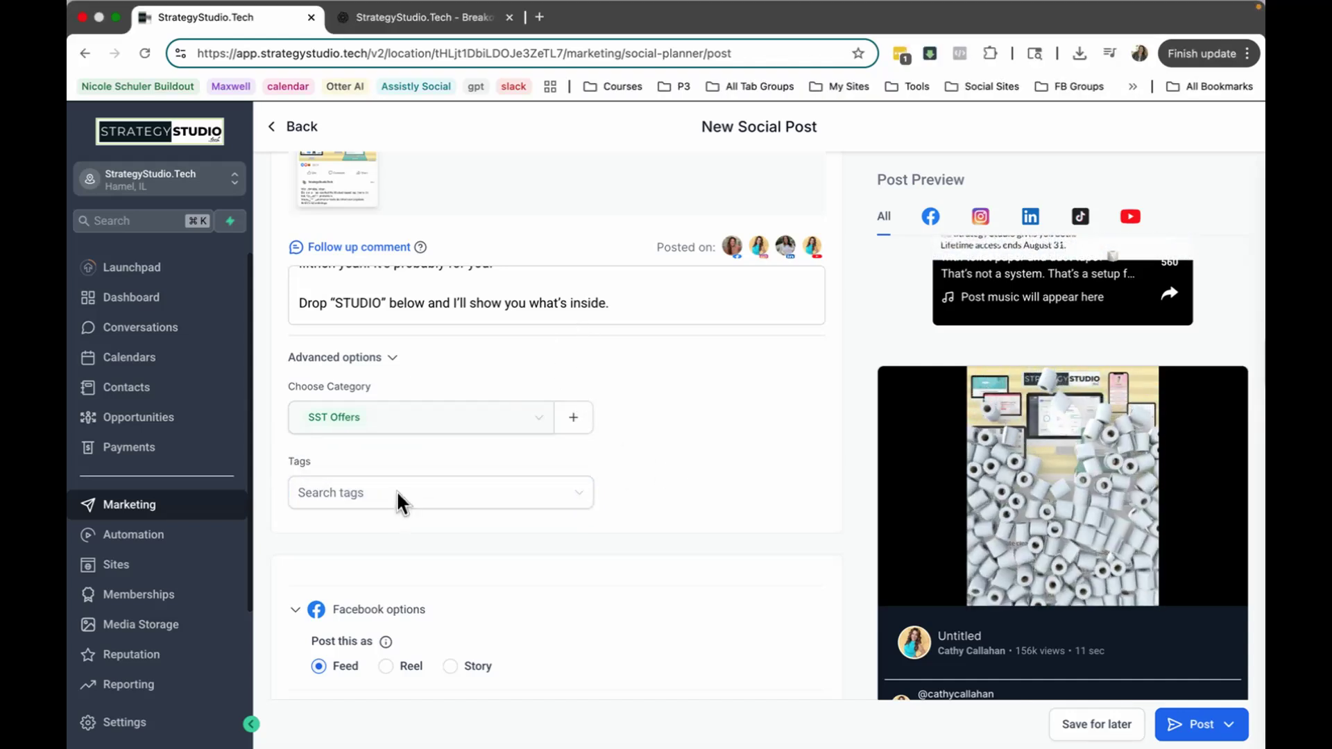
click(380, 498)
text(r)
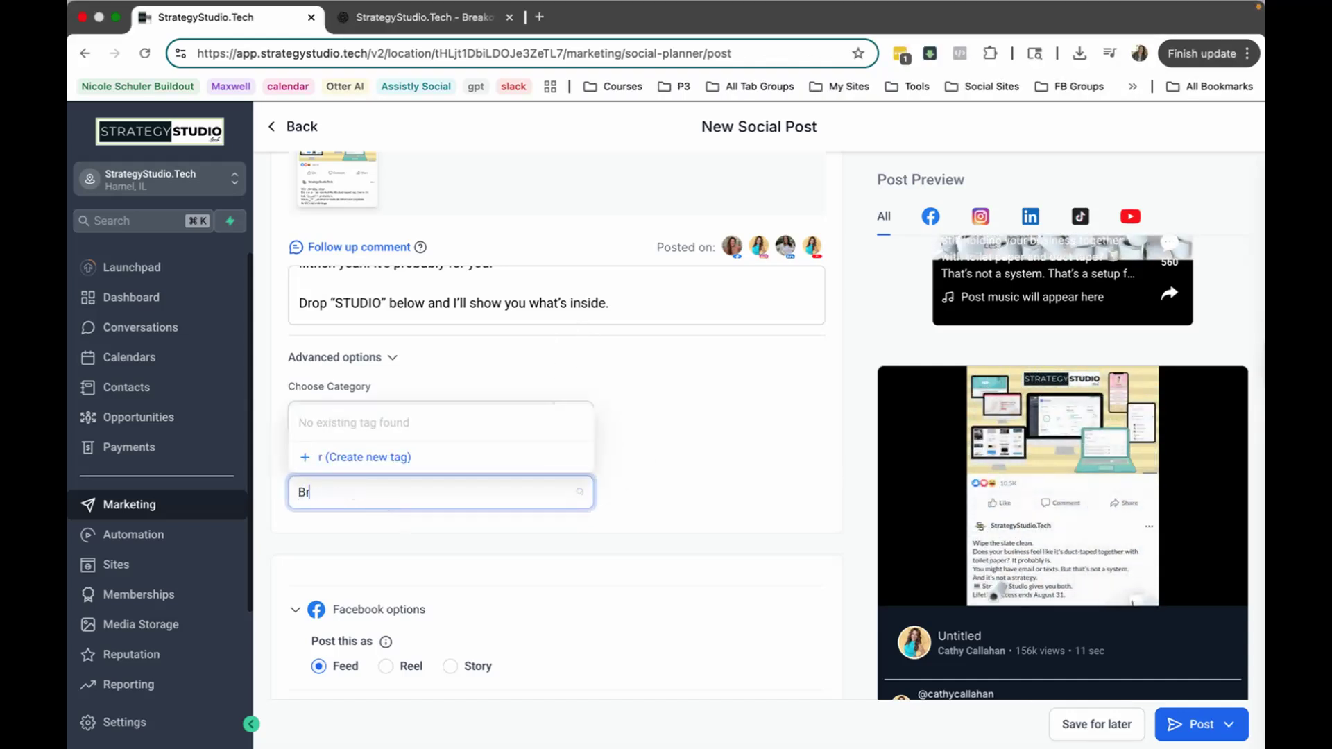
text(reakout Clip)
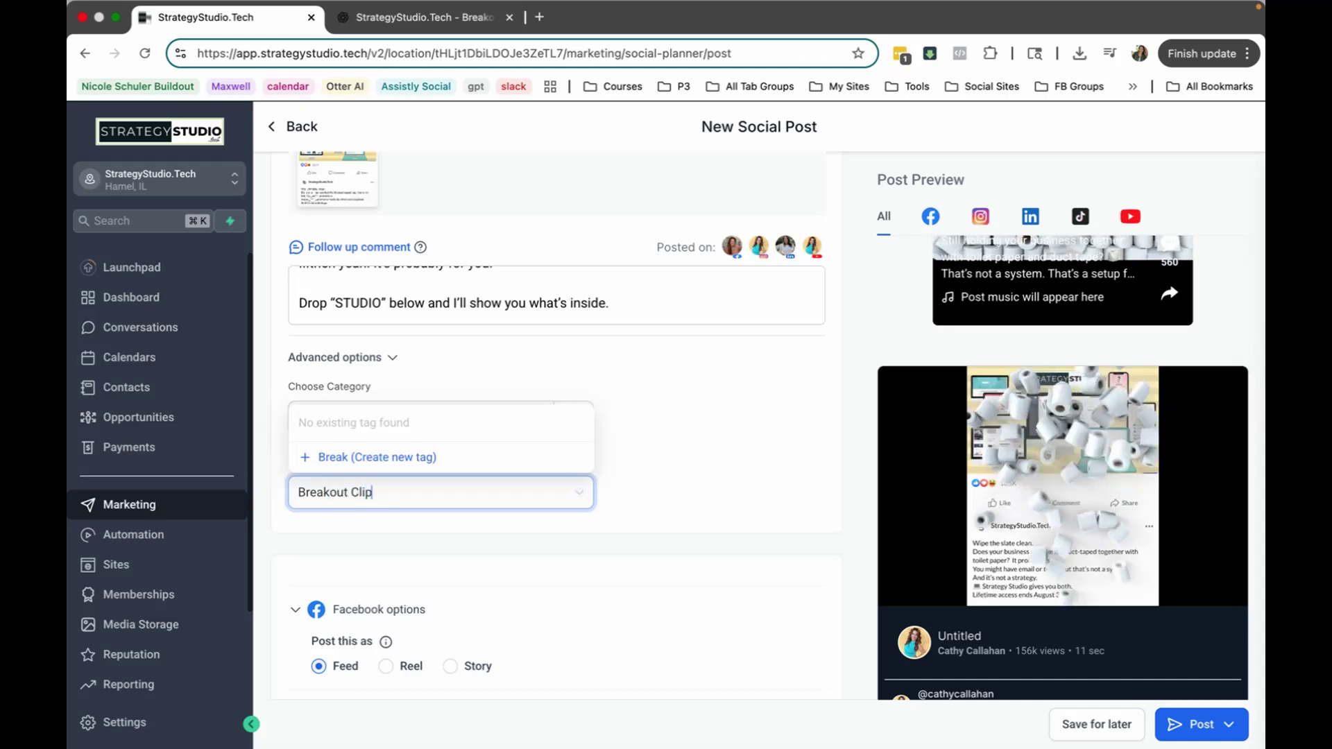
text(s)
click(351, 456)
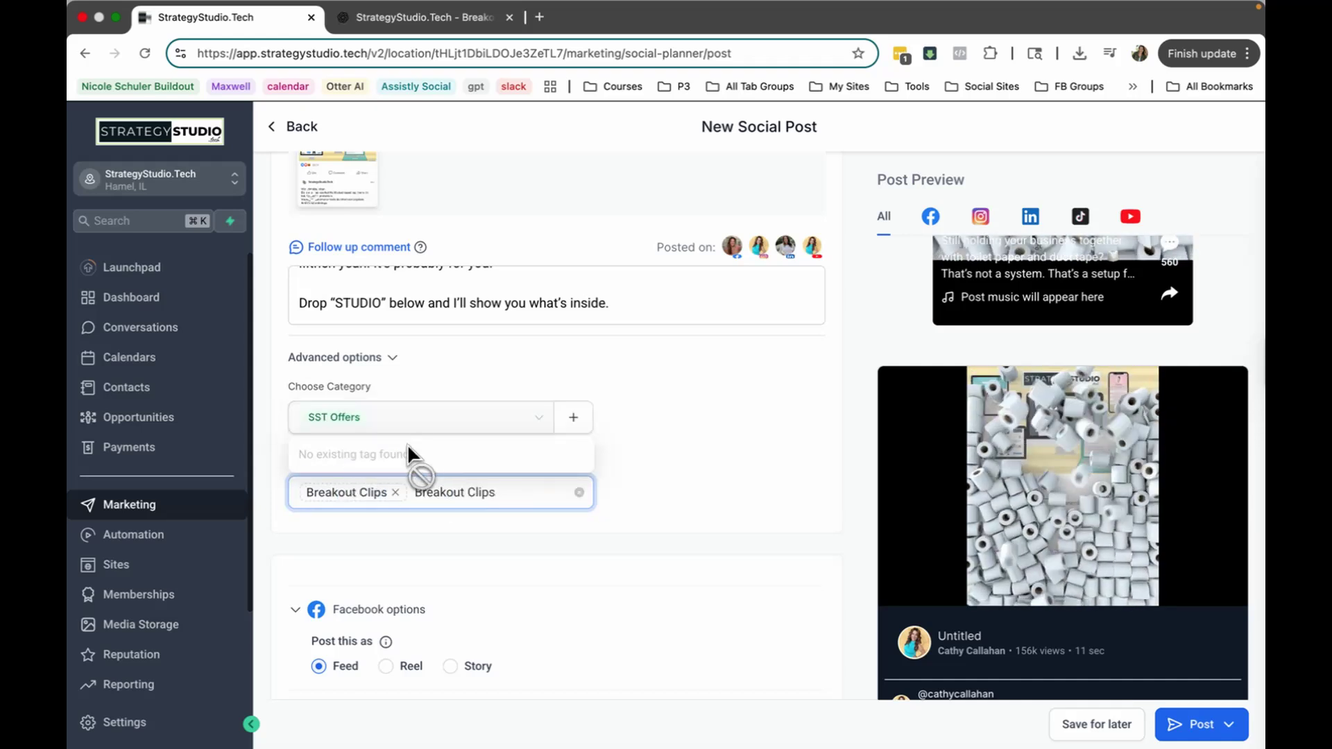
click(613, 523)
- Create a second new tag for the post named "SST LIfetime Deal" and close the tag list
click(433, 499)
text(S)
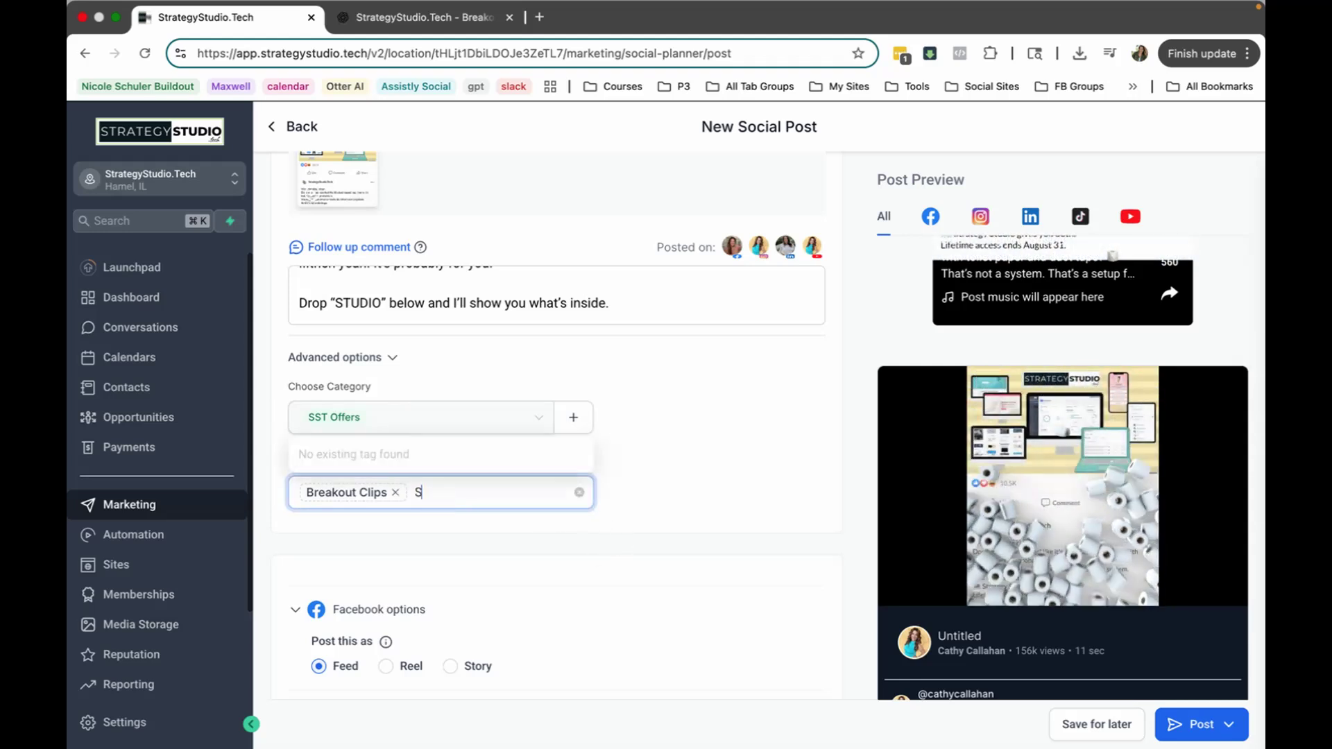
text(IN)
key(BackSpace)
key(BackSpace)
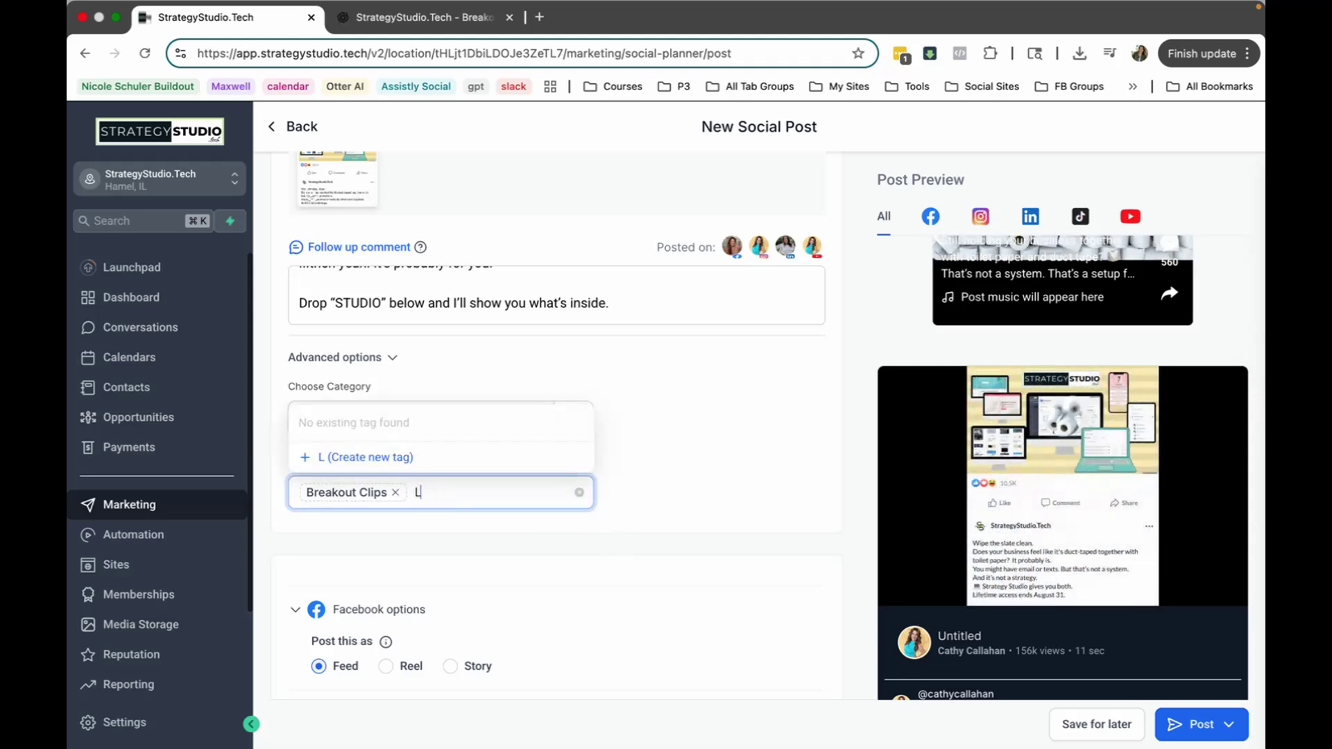
text(fetime)
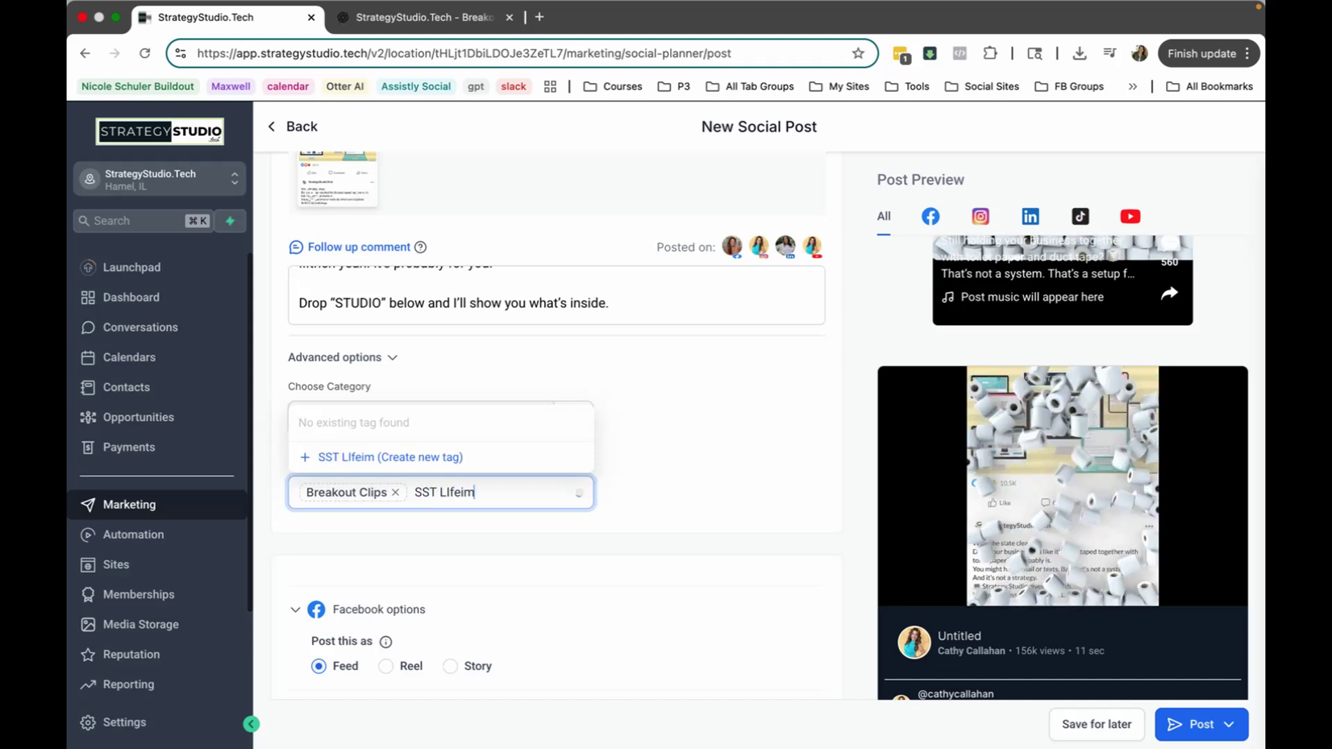
text( Deal)
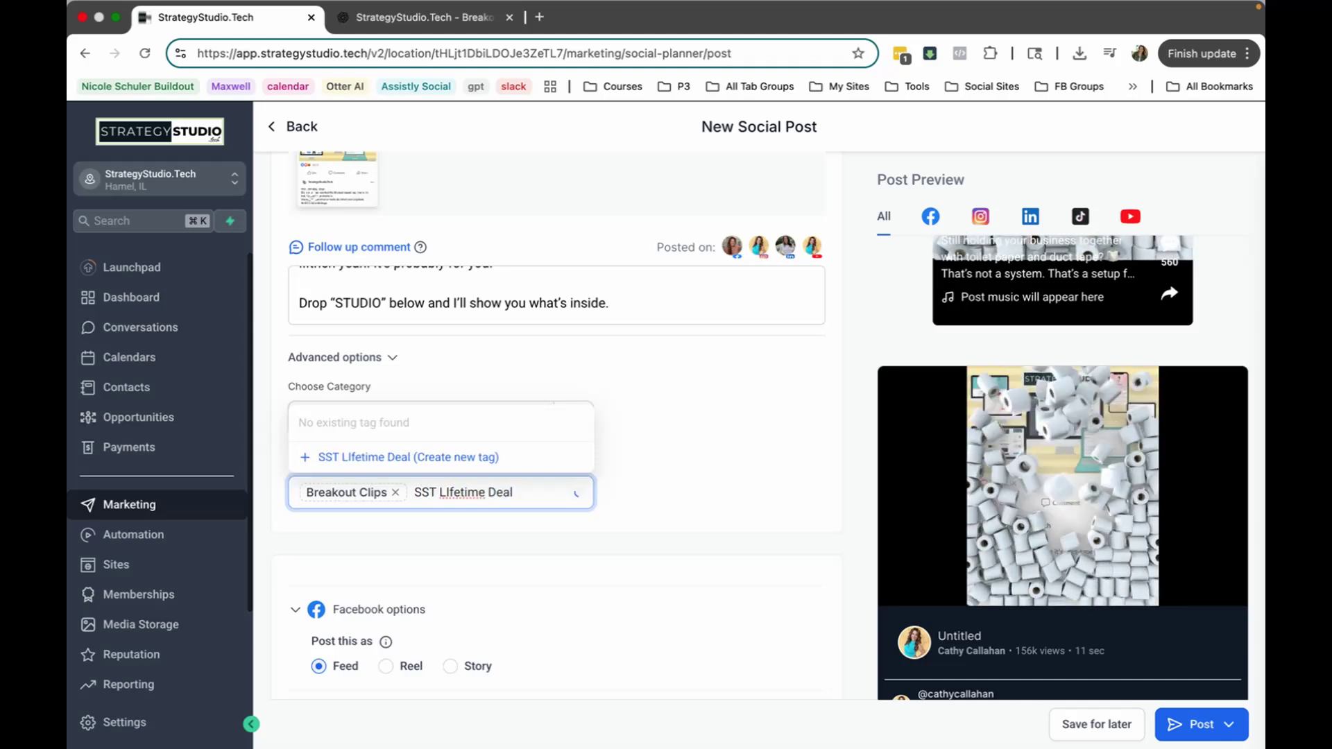
click(443, 456)
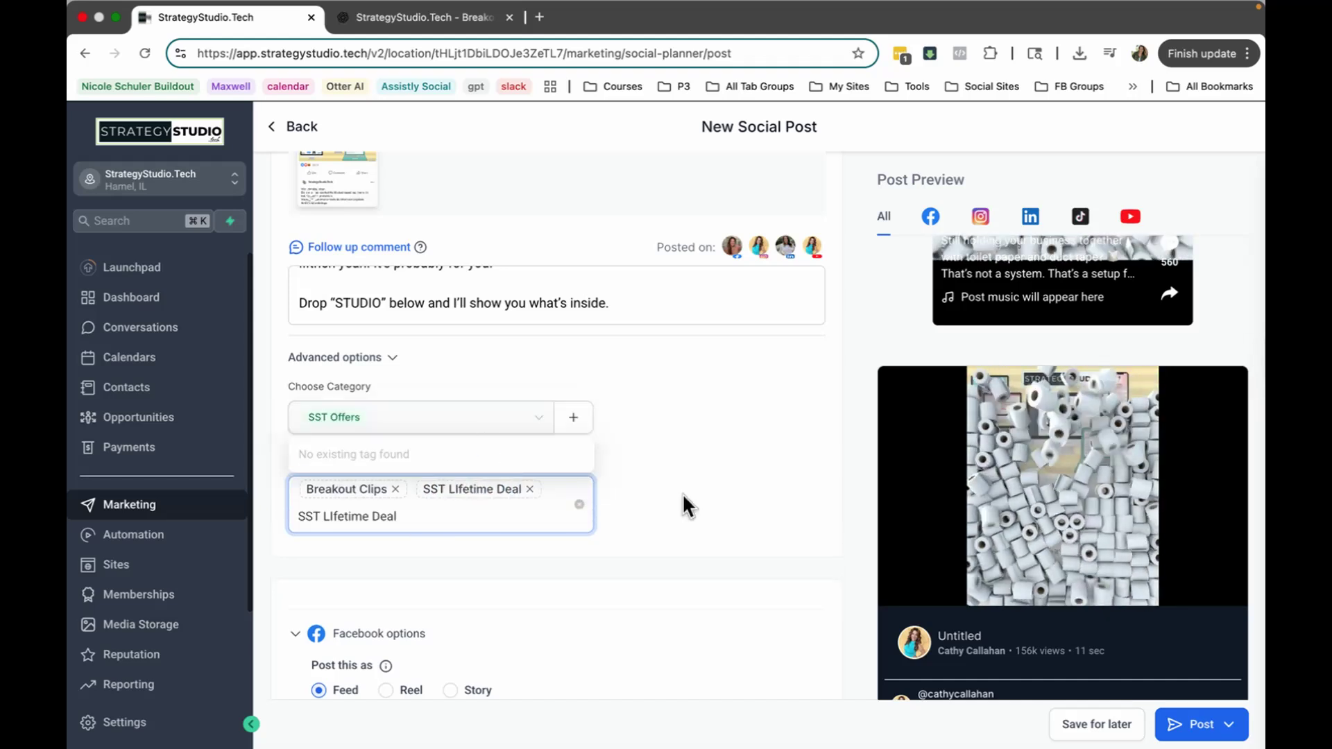
scroll(681, 493, down, 4)
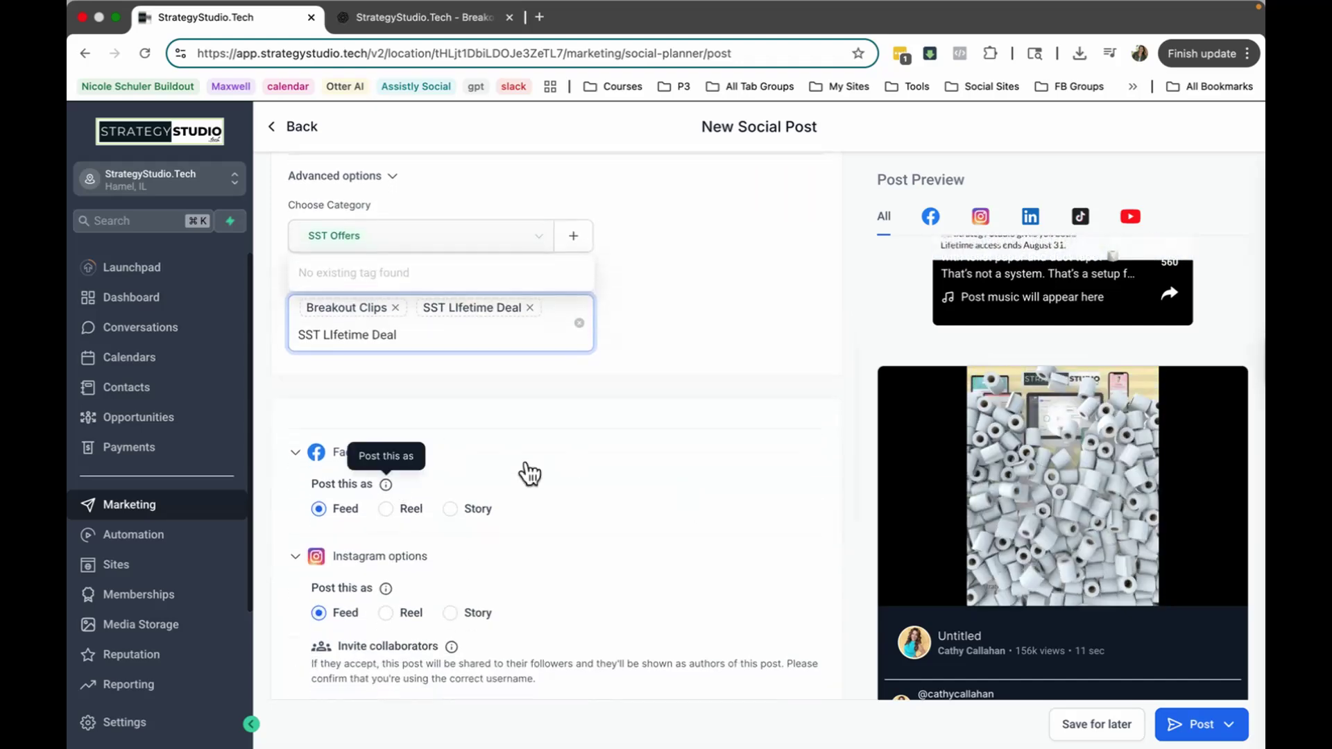
scroll(525, 469, down, 1)
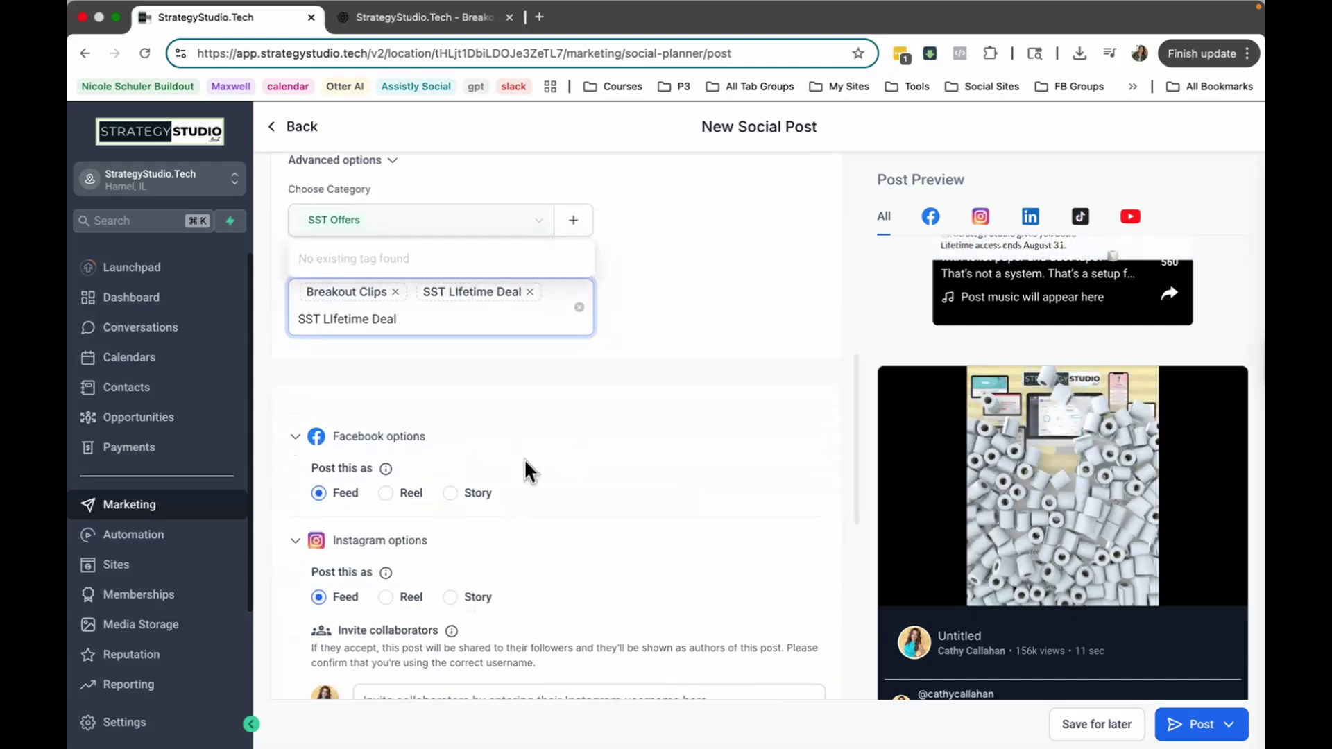
click(572, 347)
scroll(310, 459, up, 1)
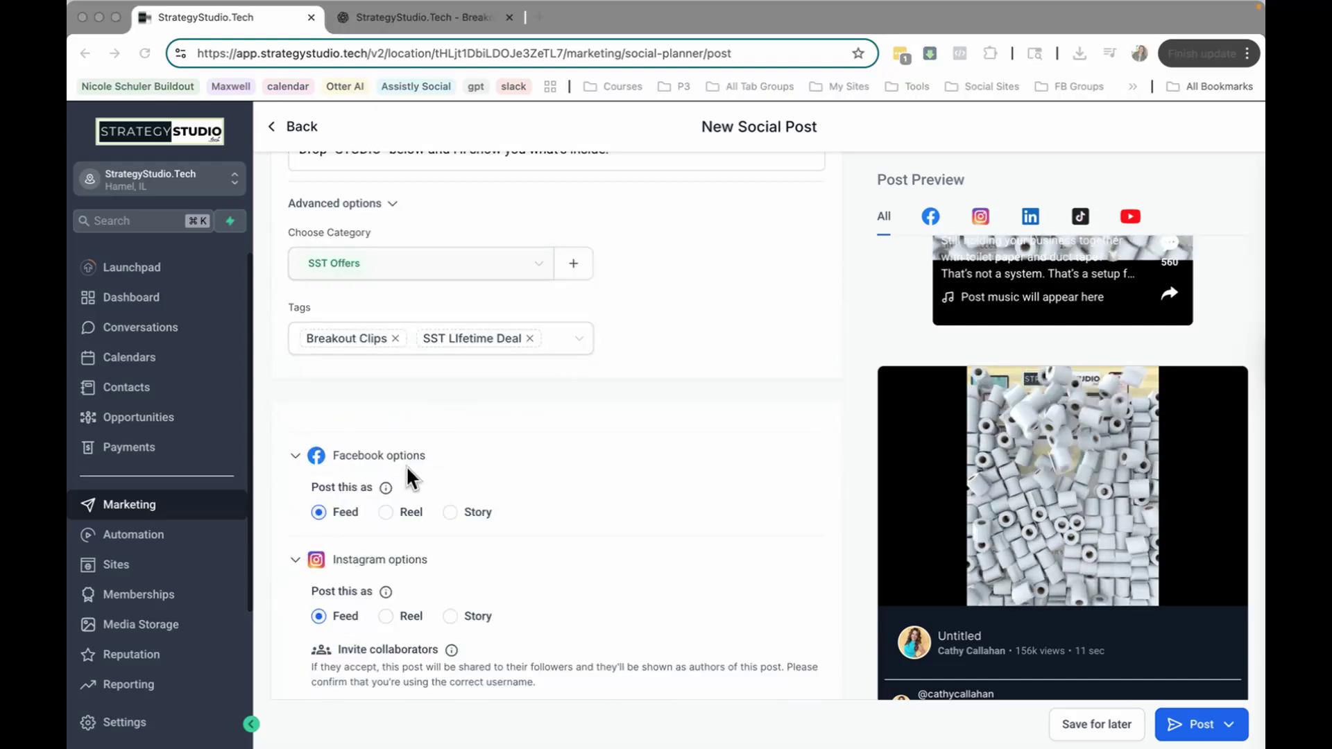
- Allow users to comment on the video in the TikTok options
scroll(405, 465, down, 1)
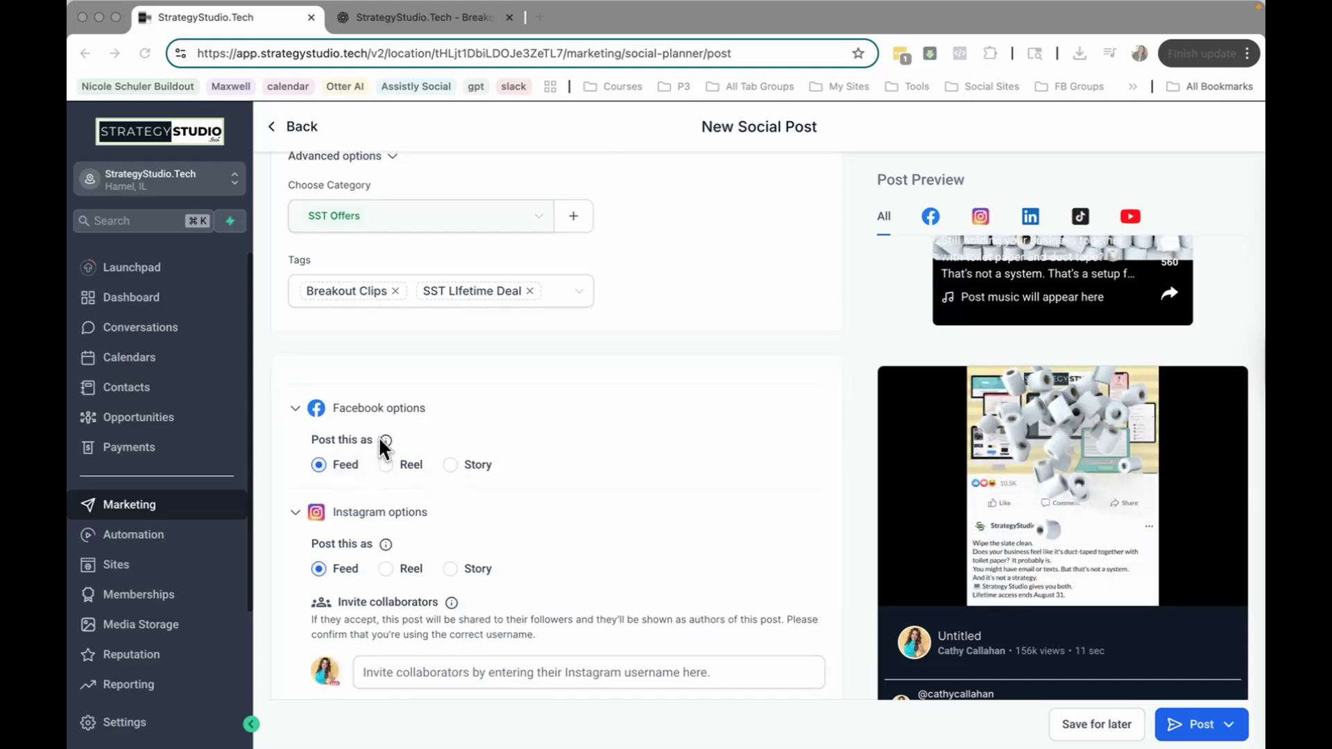
scroll(331, 464, down, 2)
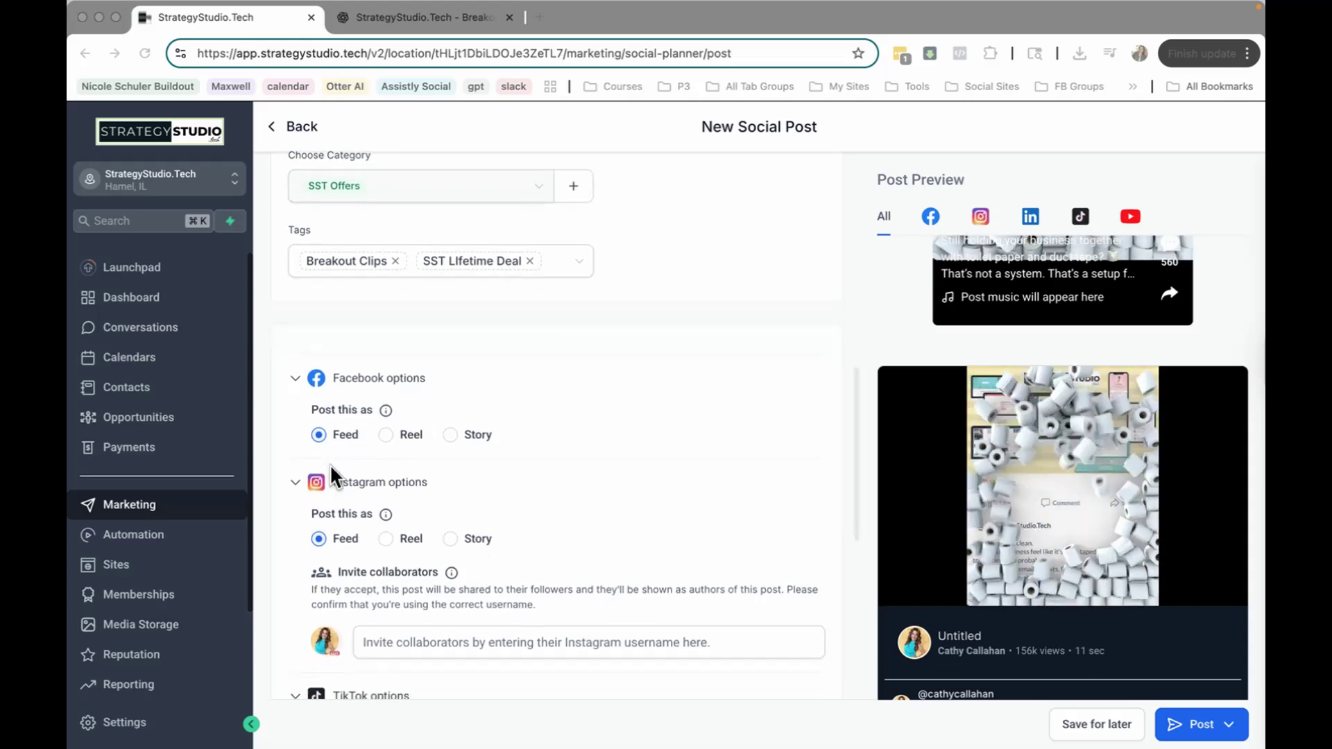
scroll(401, 461, down, 1)
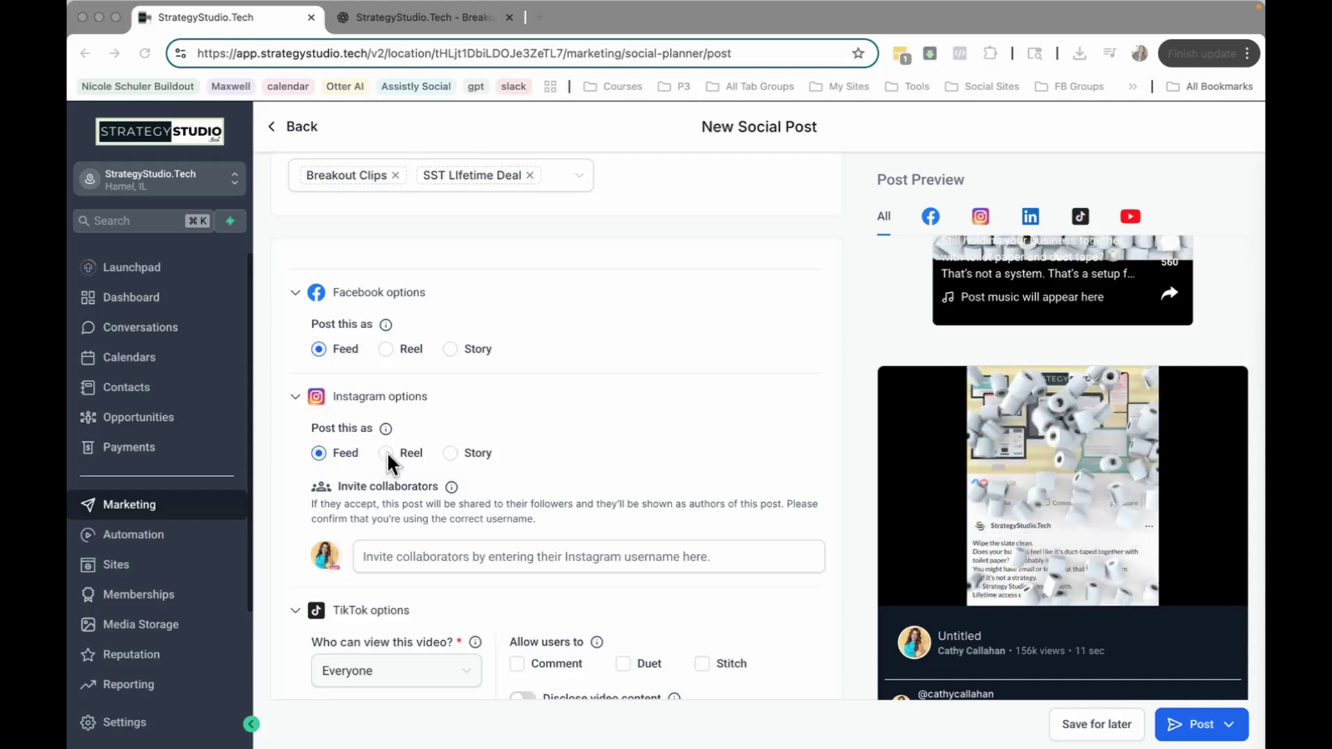
scroll(386, 452, down, 2)
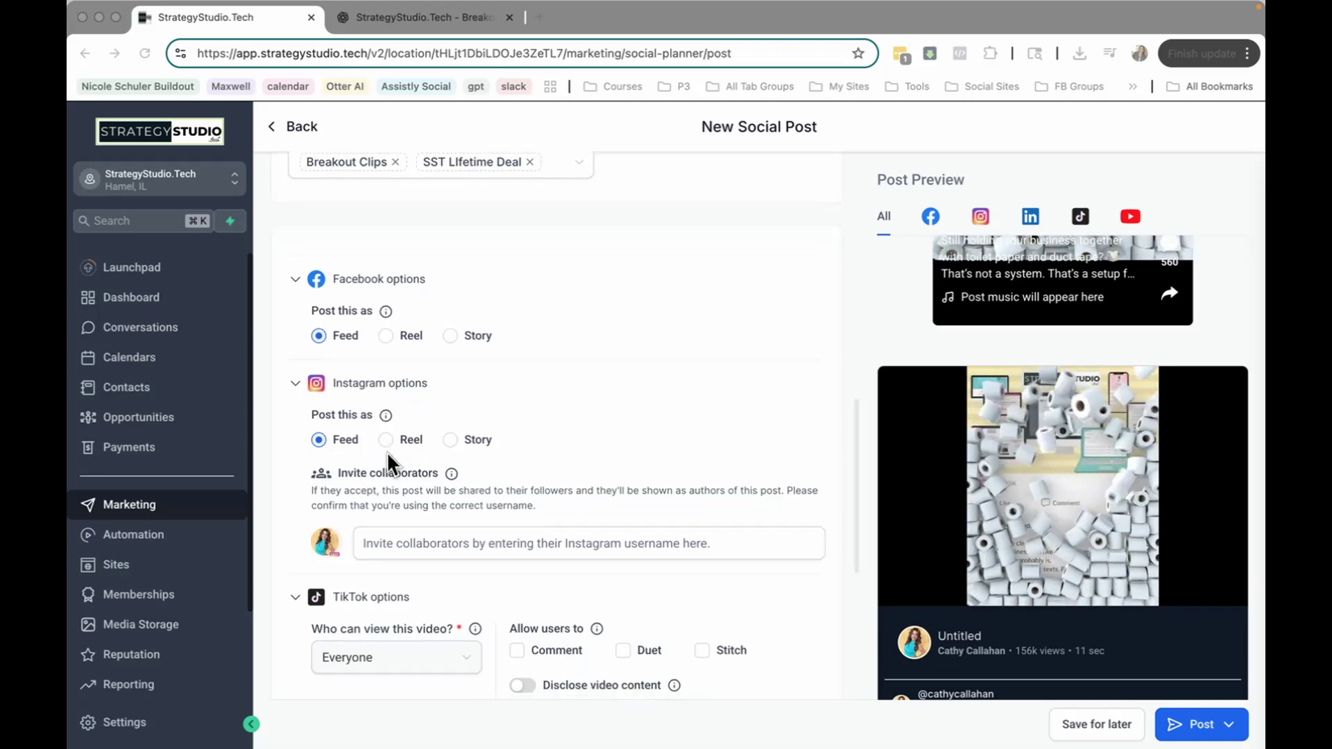
scroll(386, 454, down, 1)
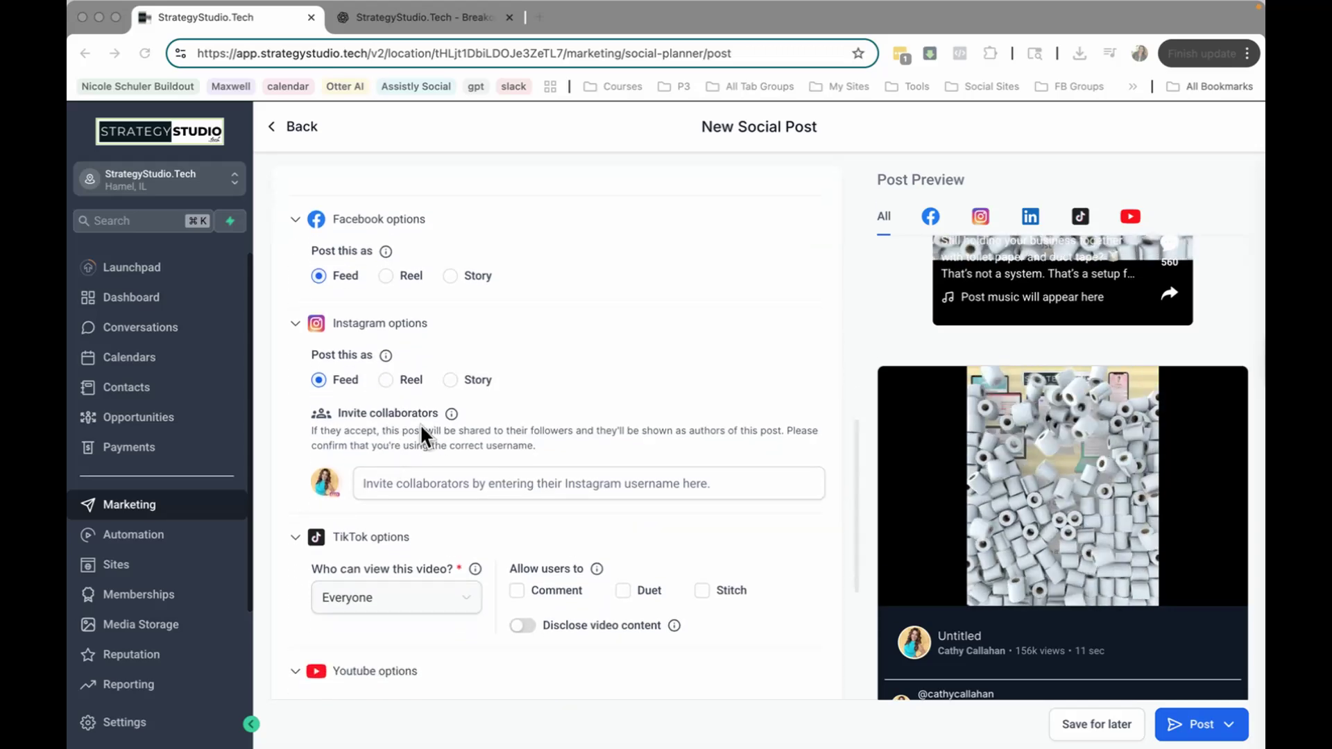
scroll(421, 435, down, 3)
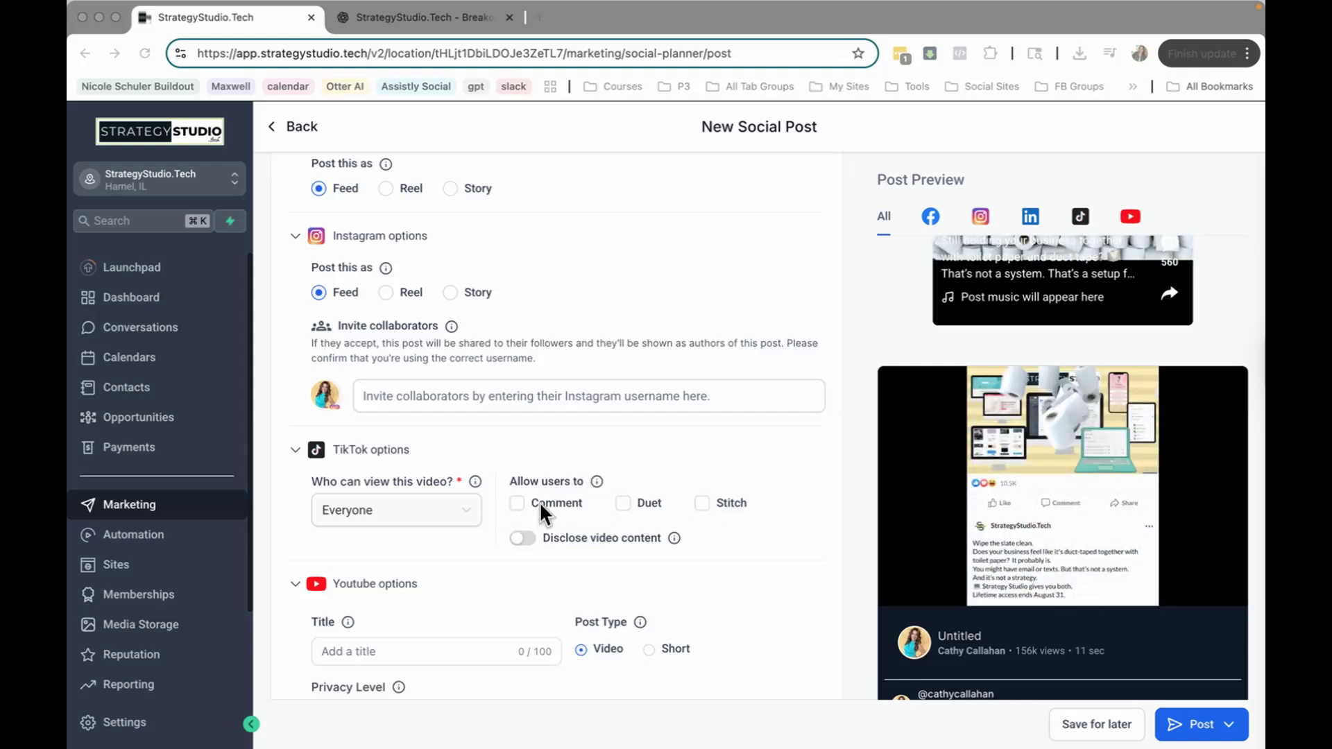
click(514, 502)
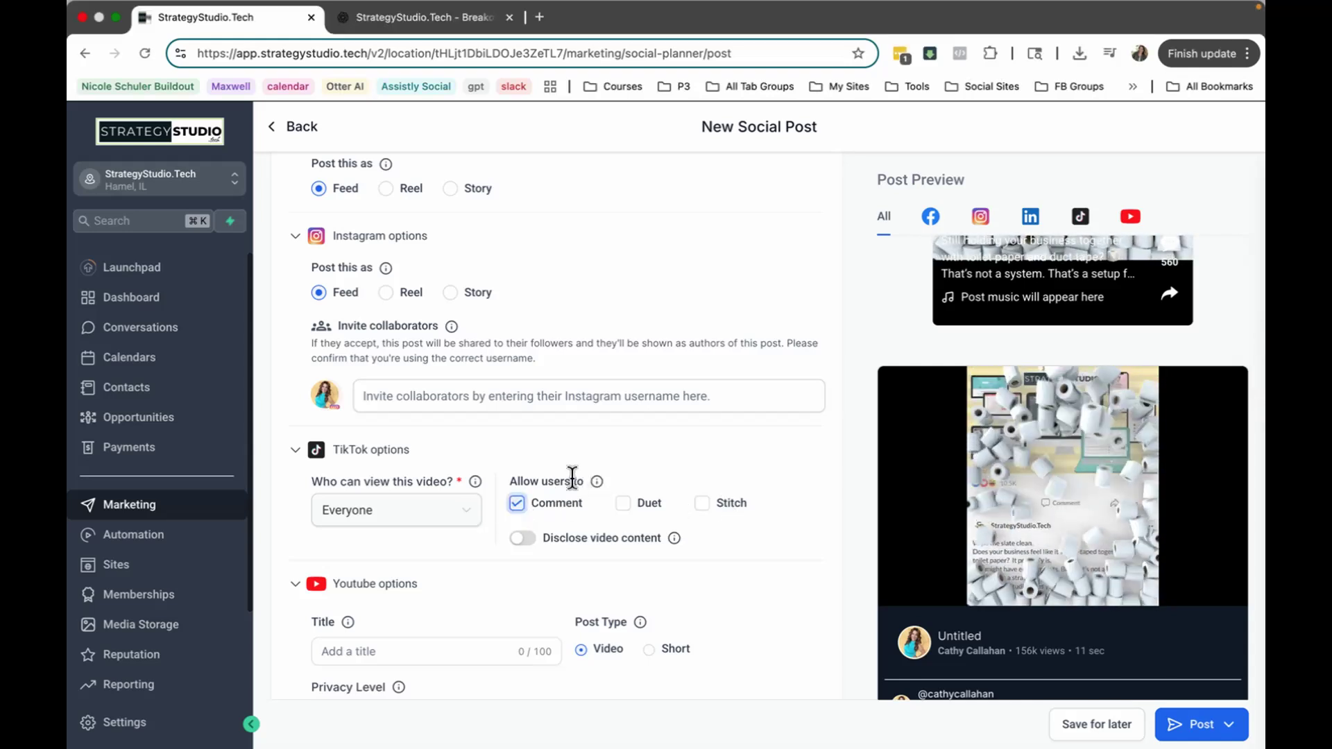
mouse_move(597, 484)
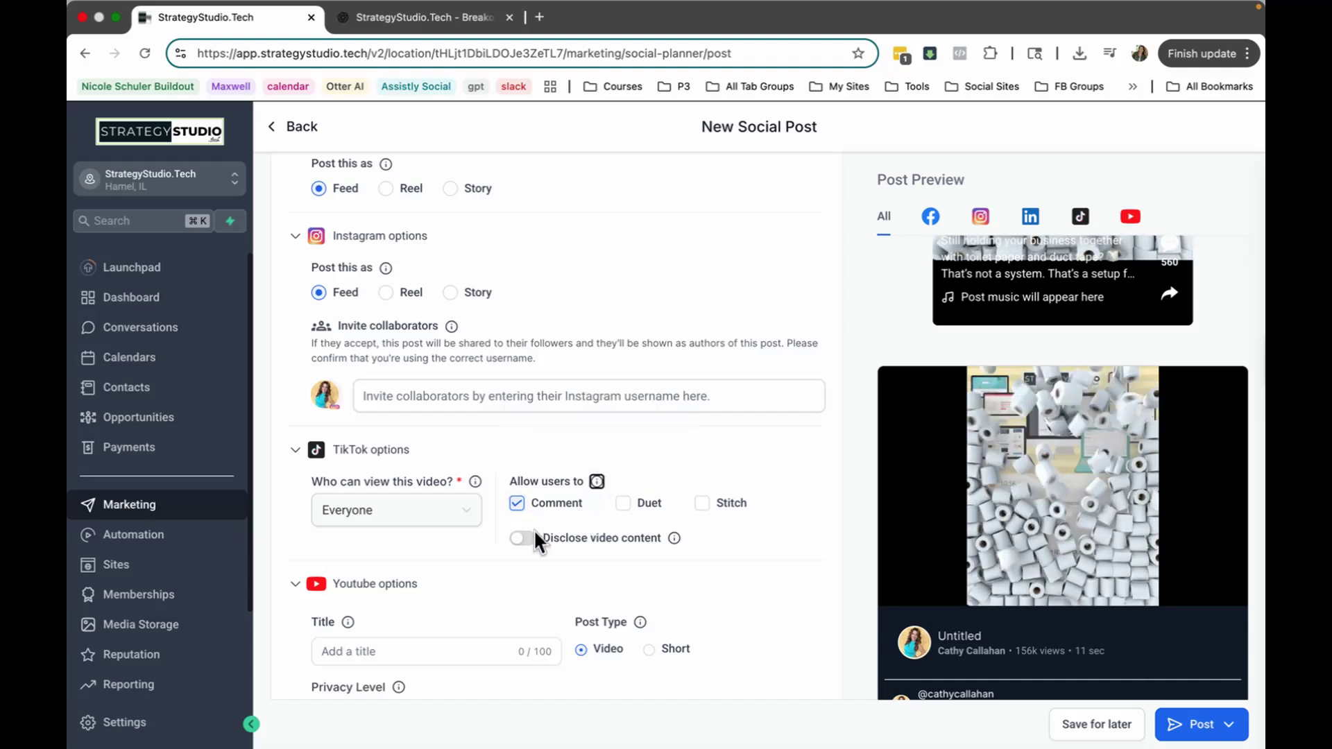
- Paste the YouTube title starting "Replace tools with strategy. From toilet paper to" and set the YouTube post type to Short
scroll(534, 530, down, 5)
click(413, 503)
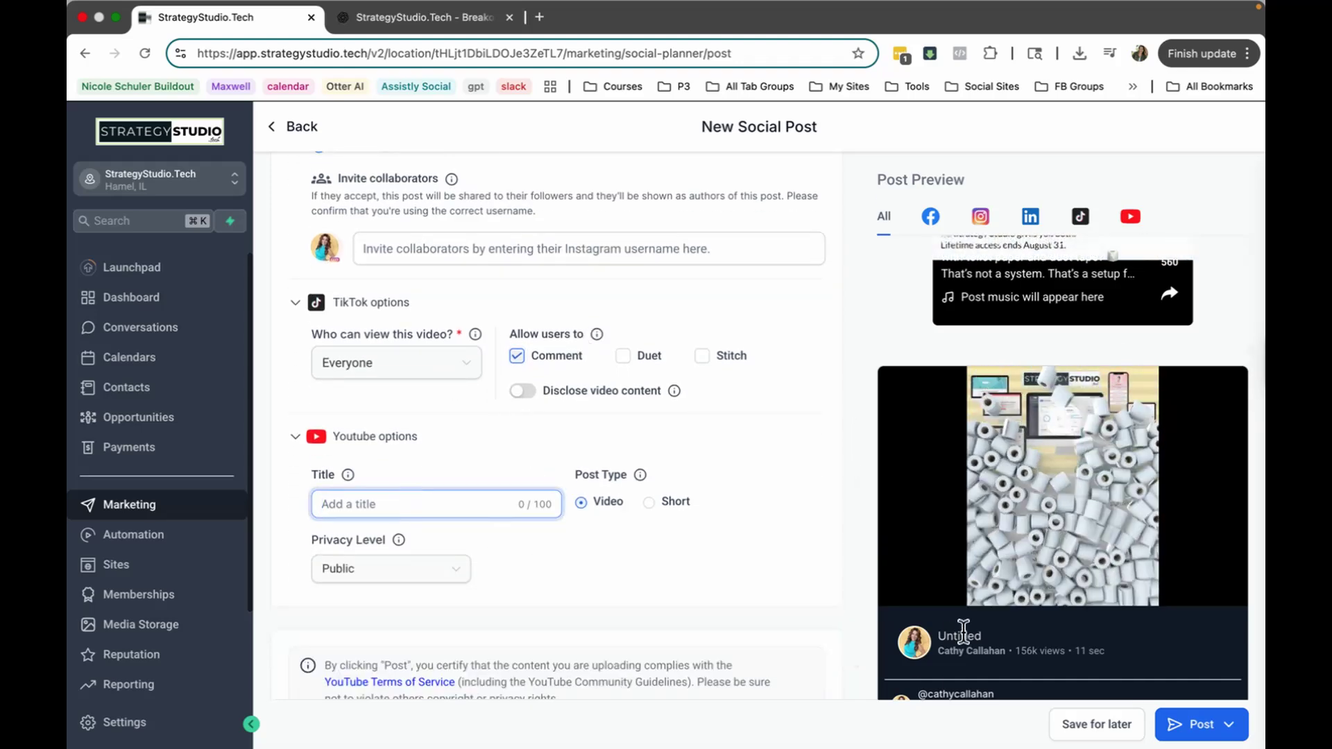
key(super+v)
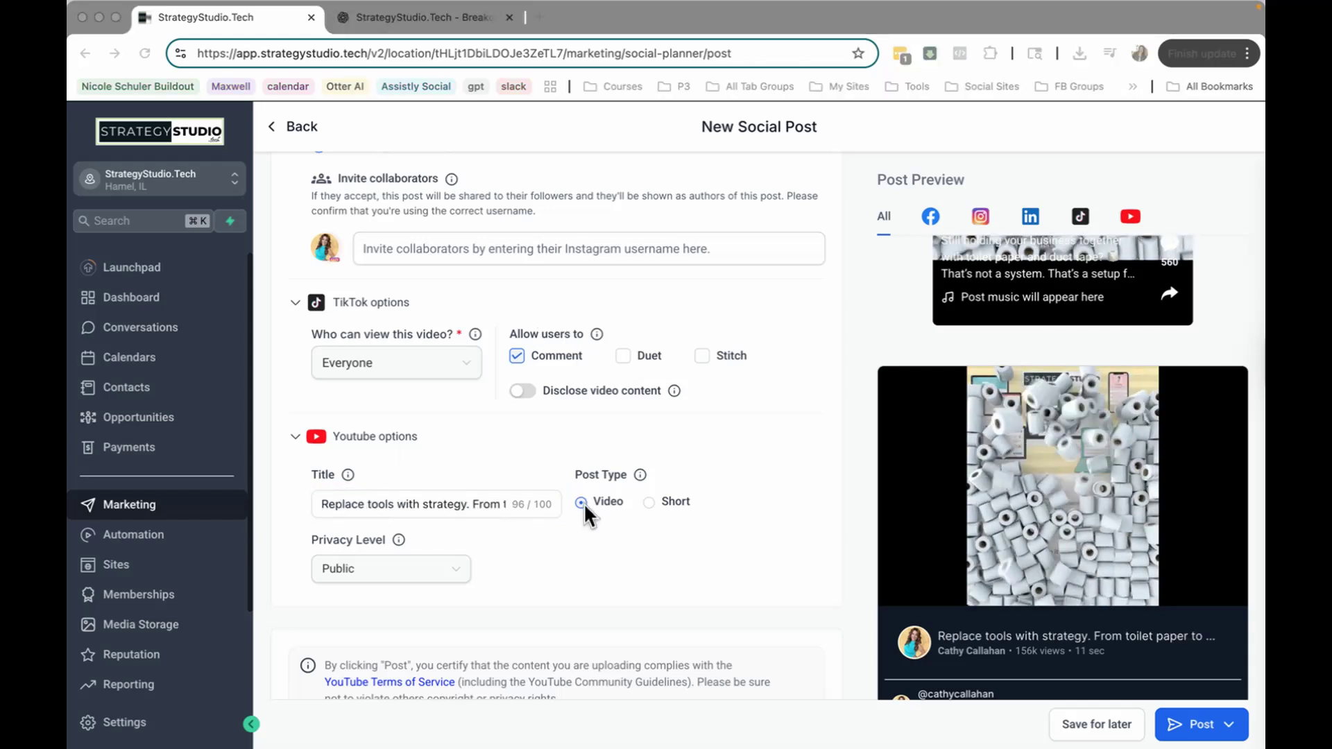
click(647, 500)
click(648, 501)
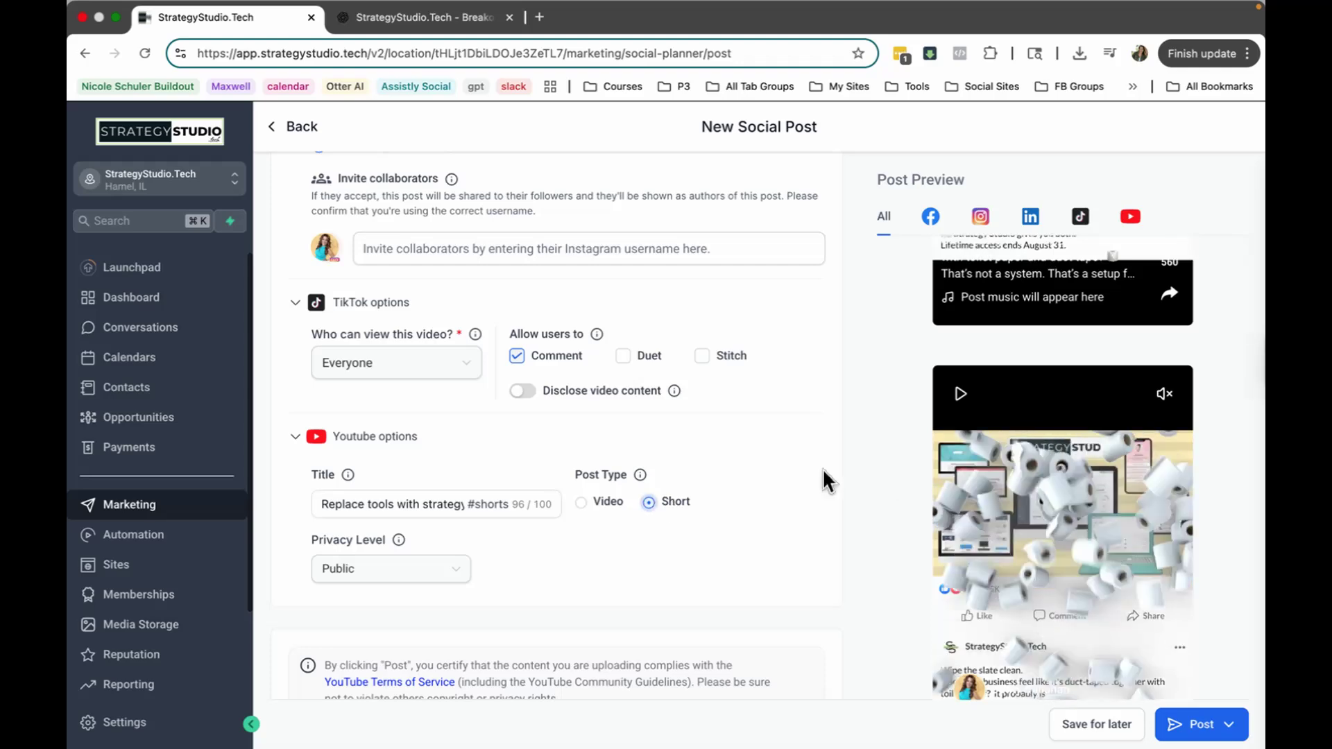
click(544, 502)
- Expand the post's warning to read it, and set the Instagram post type to Reel
scroll(545, 499, down, 3)
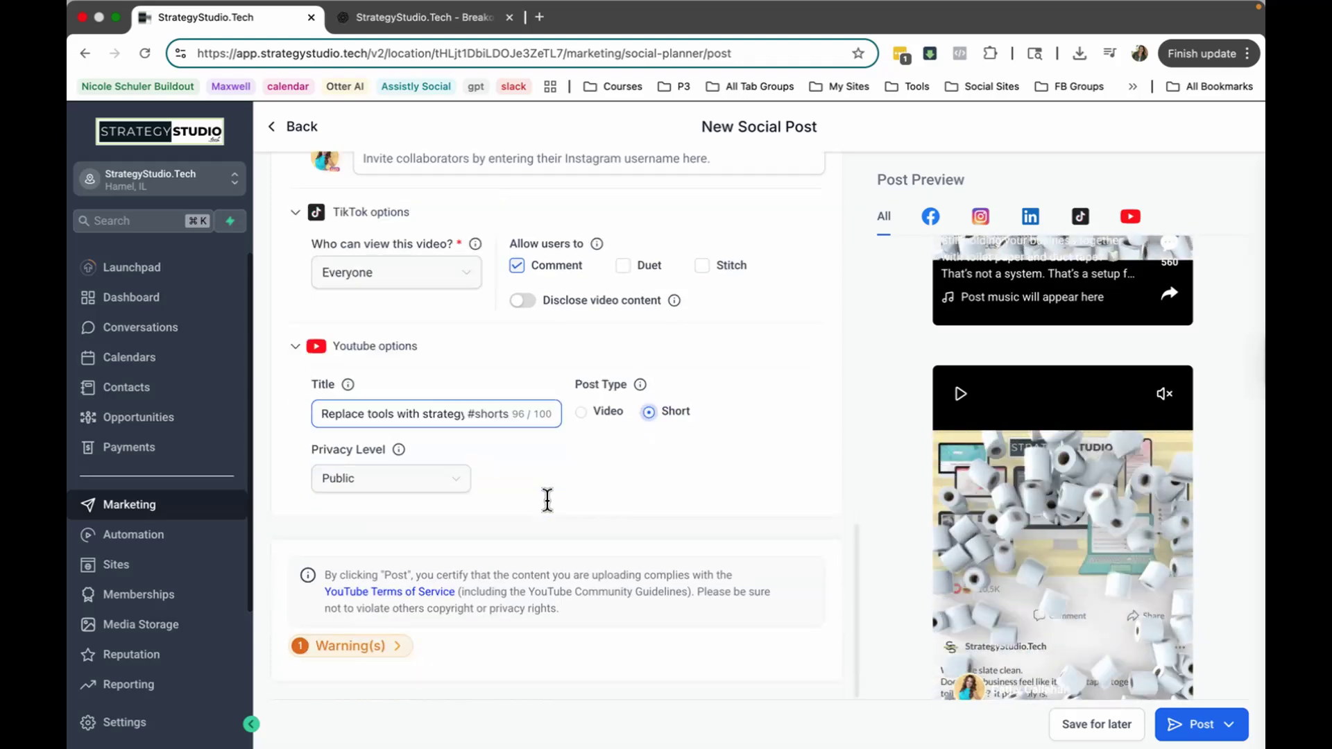
click(396, 647)
scroll(559, 466, down, 2)
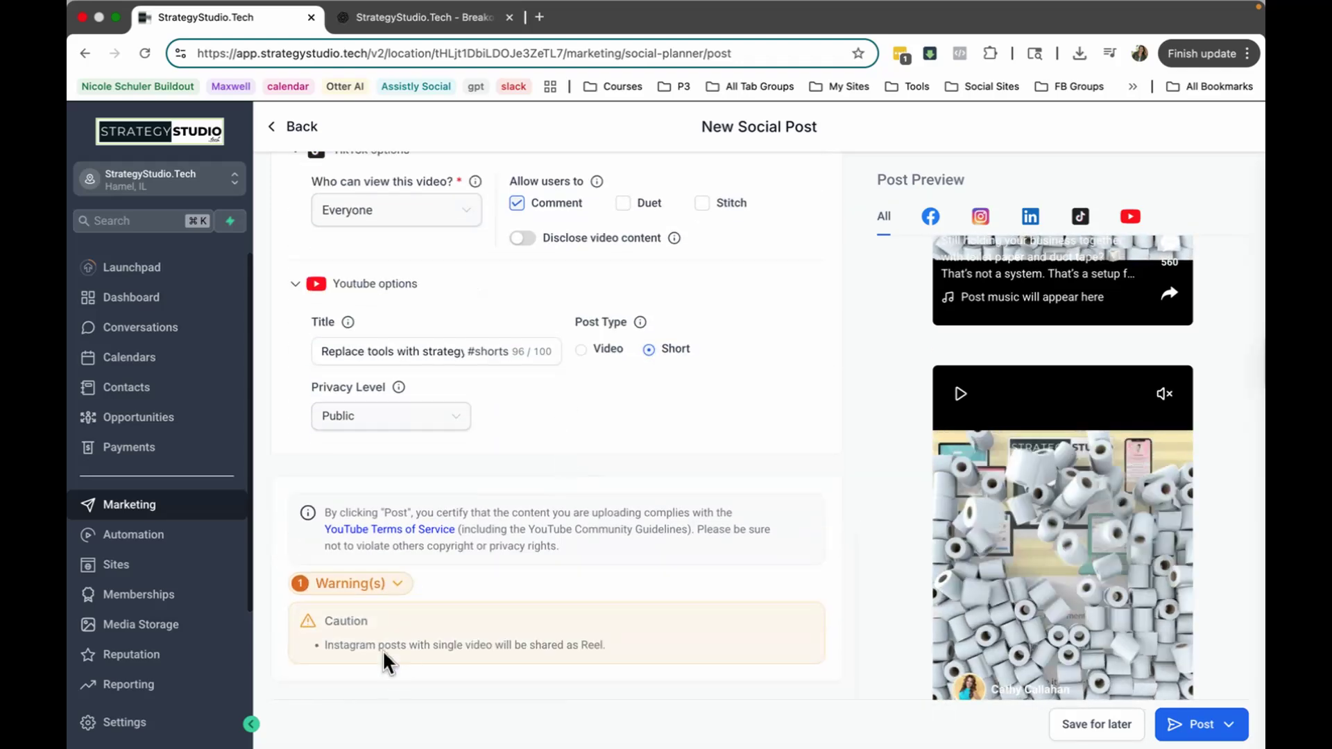
scroll(613, 459, up, 10)
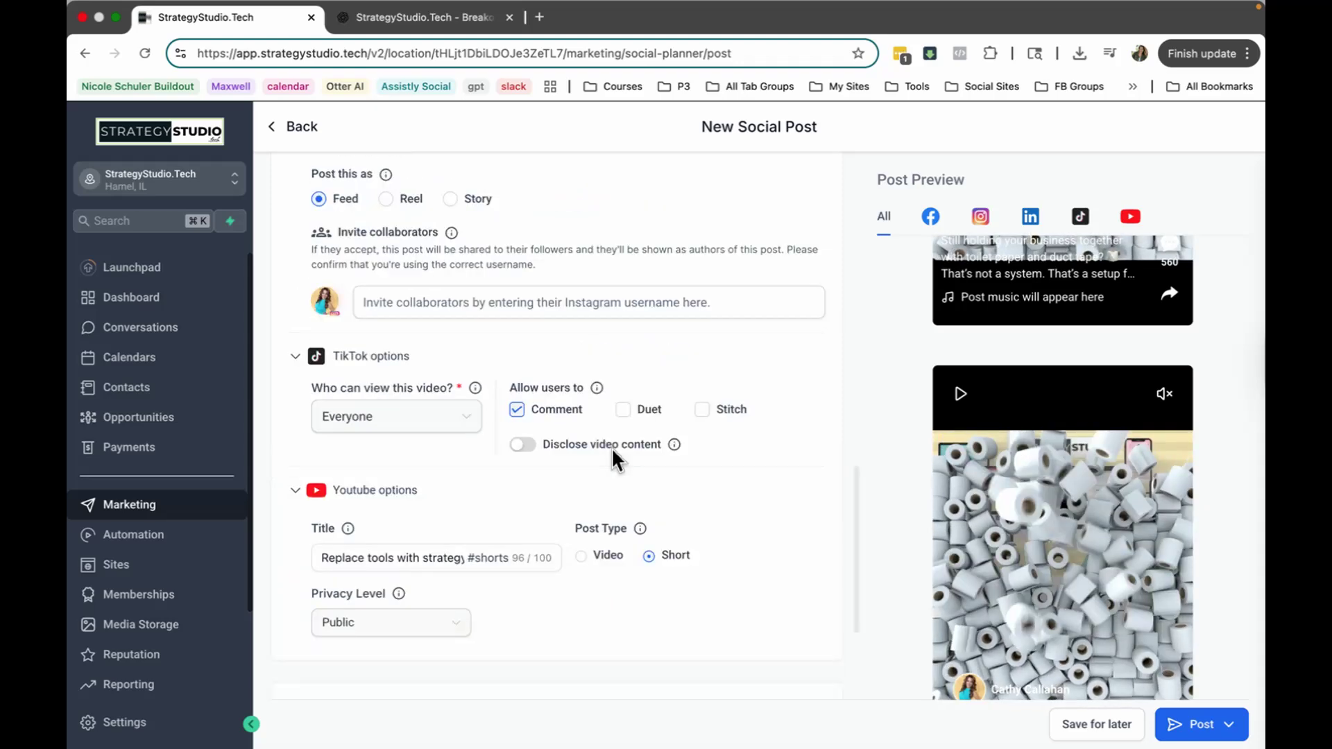
scroll(611, 447, down, 3)
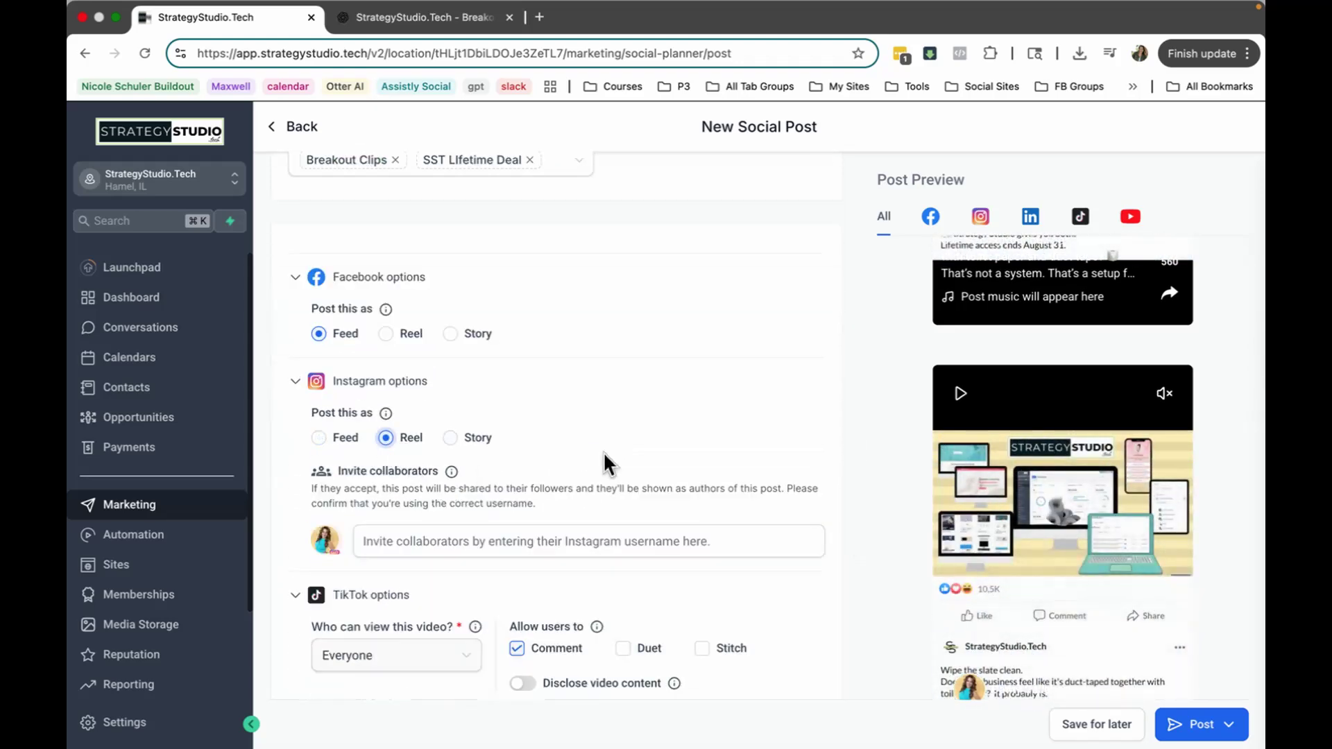
click(530, 553)
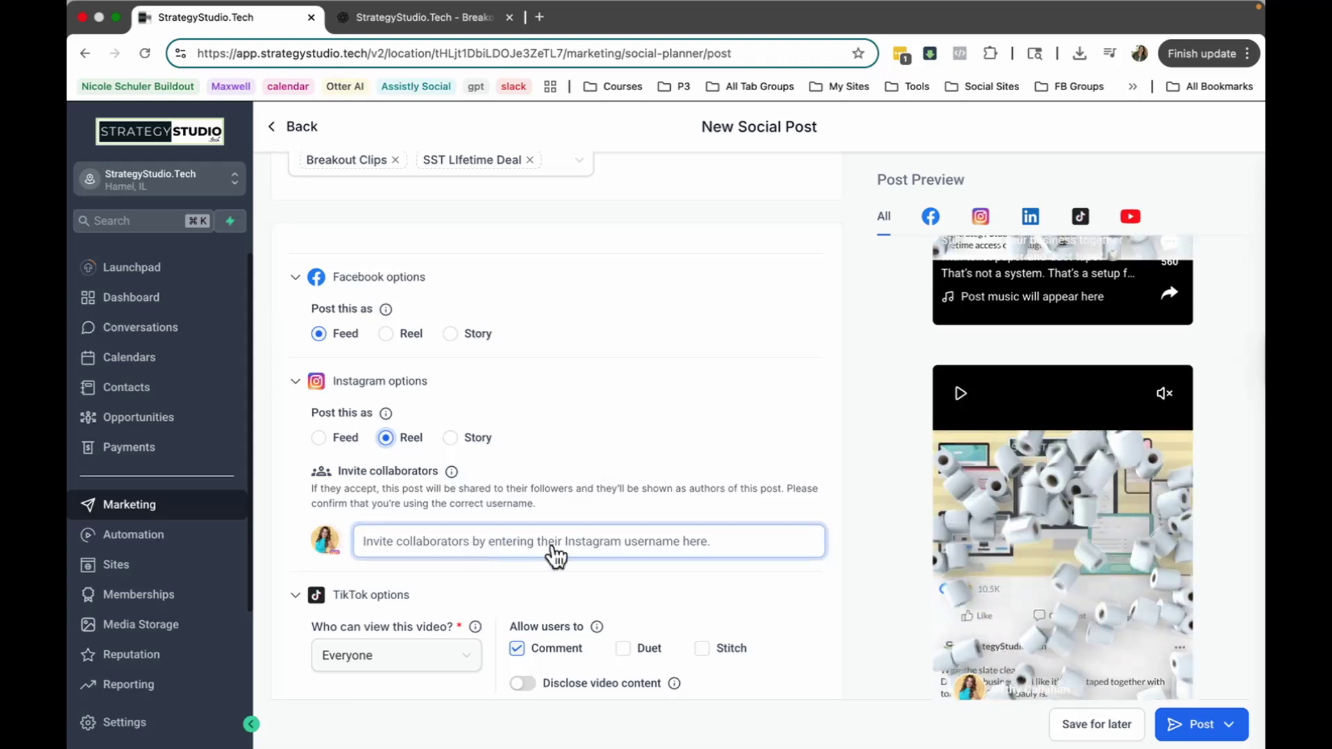
- Enable customization for each channel and replace the TikTok caption with the one beginning "Your biz deserves better than duct tape and toilet paper"
scroll(555, 554, down, 2)
scroll(555, 554, up, 12)
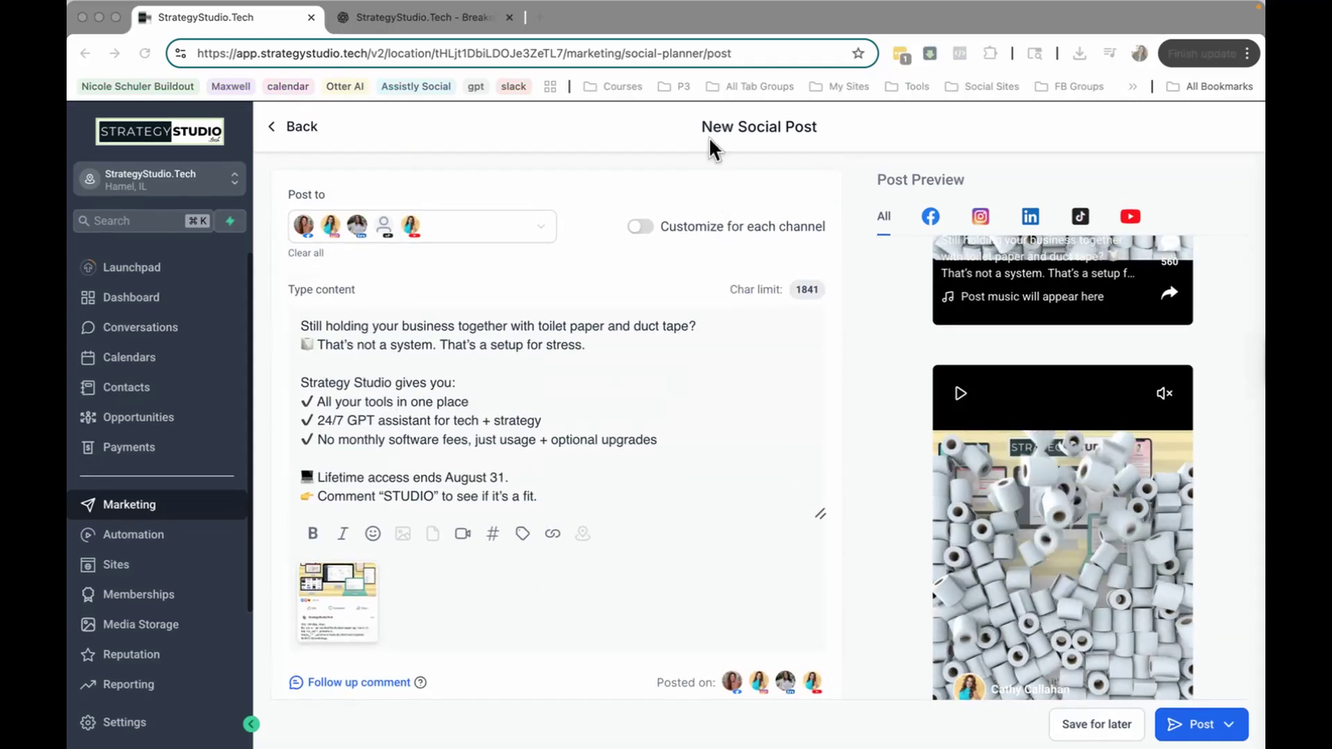
click(649, 228)
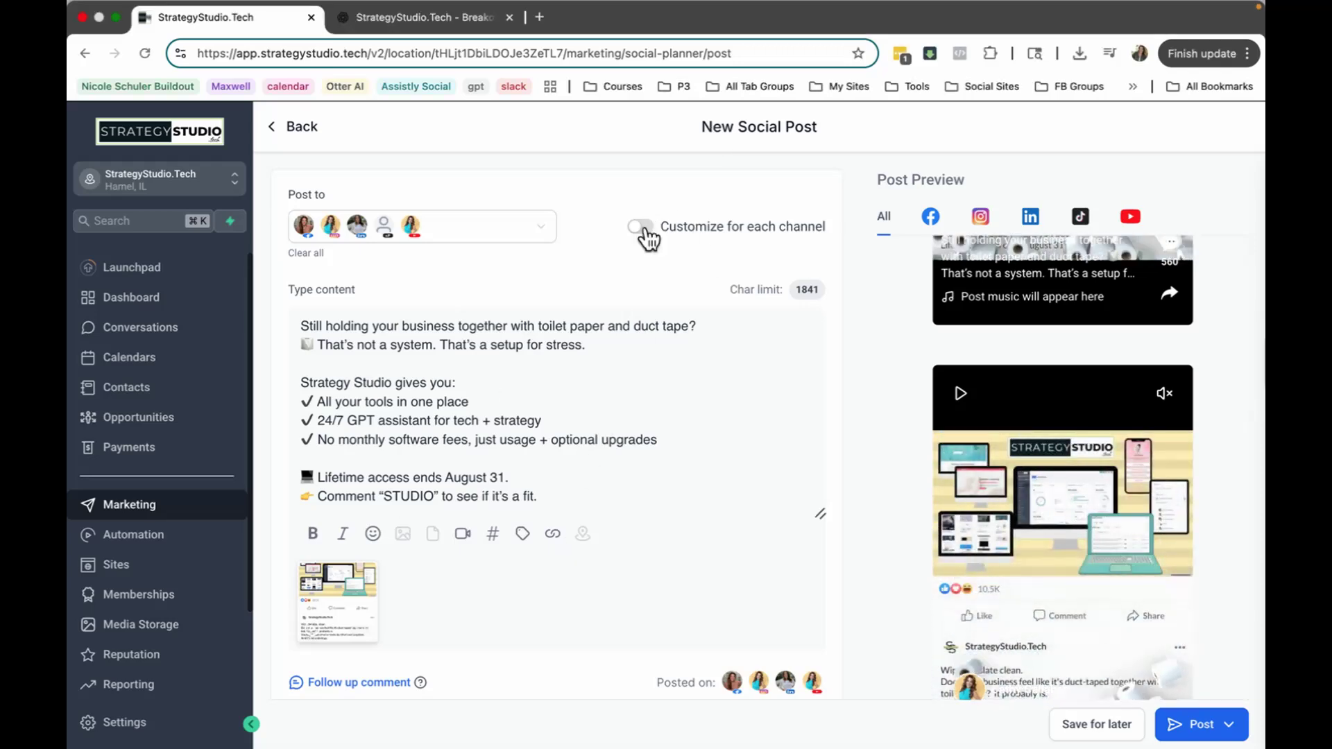
click(642, 228)
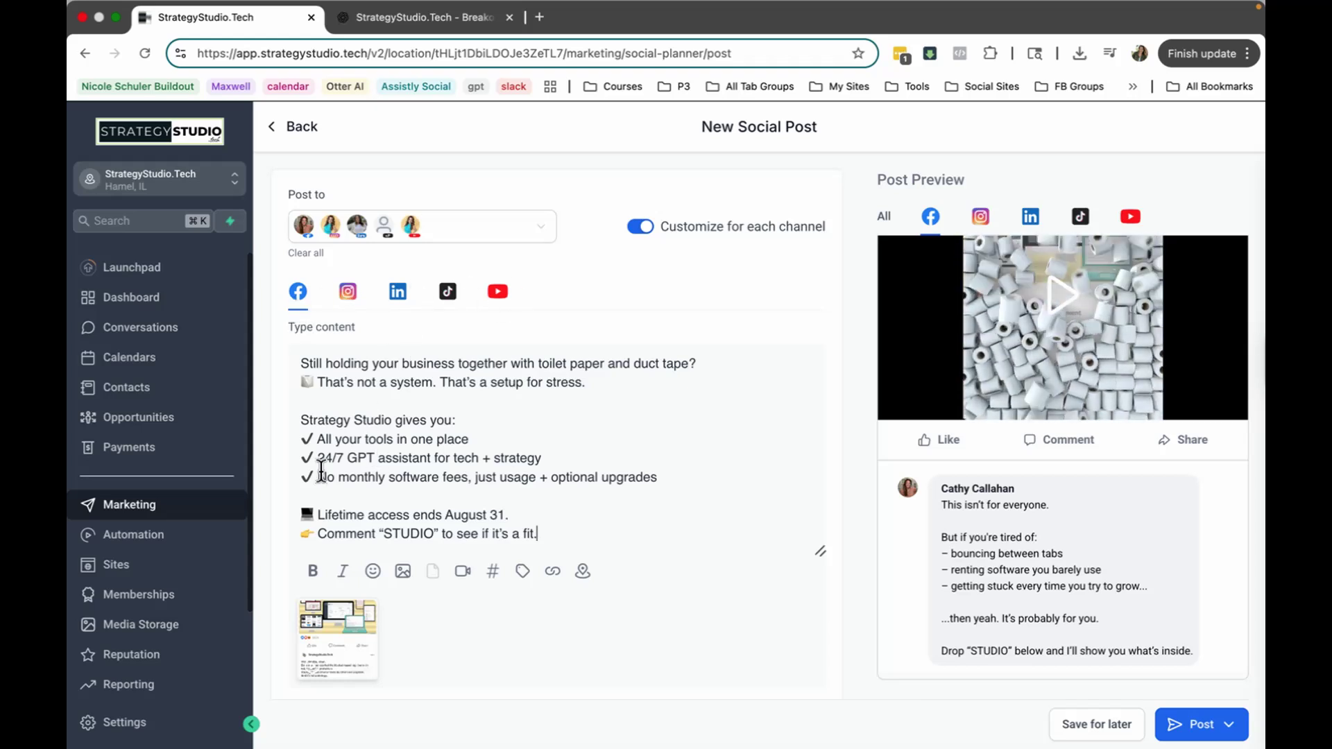
click(349, 297)
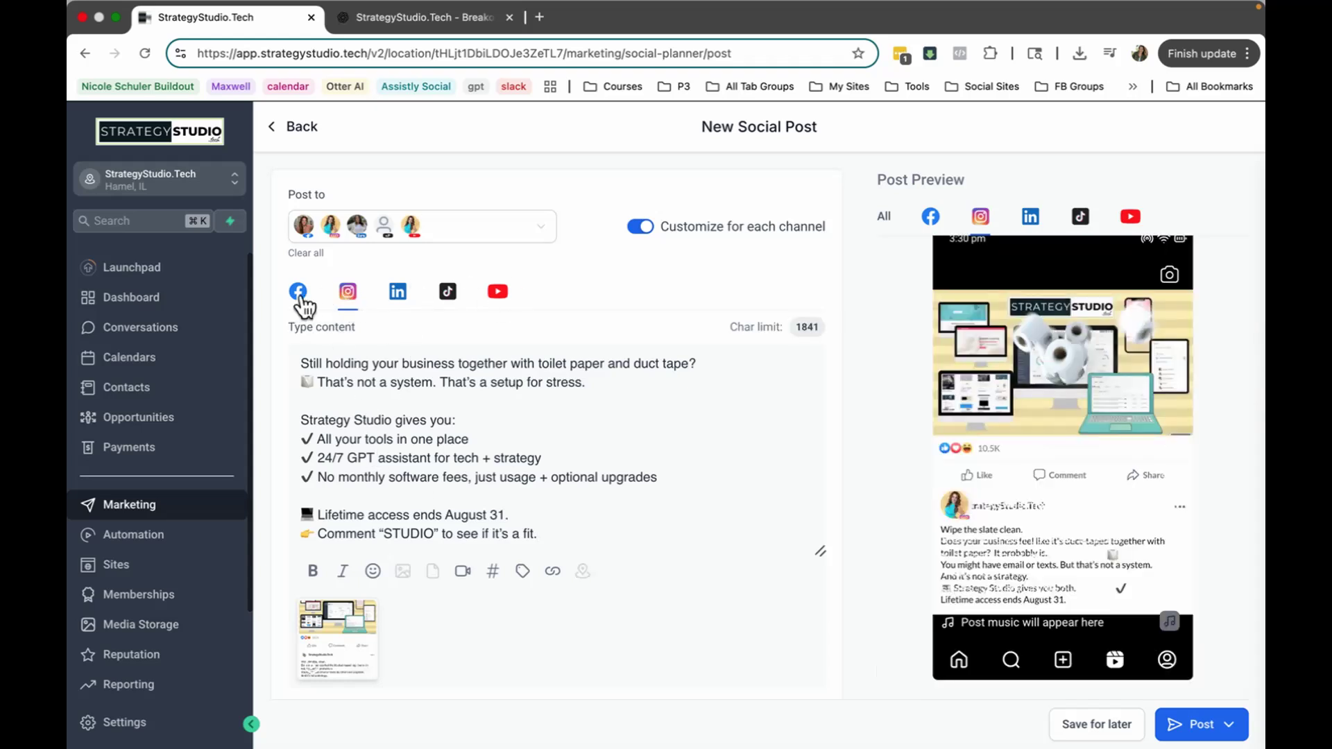
click(303, 298)
drag(303, 362, 579, 532)
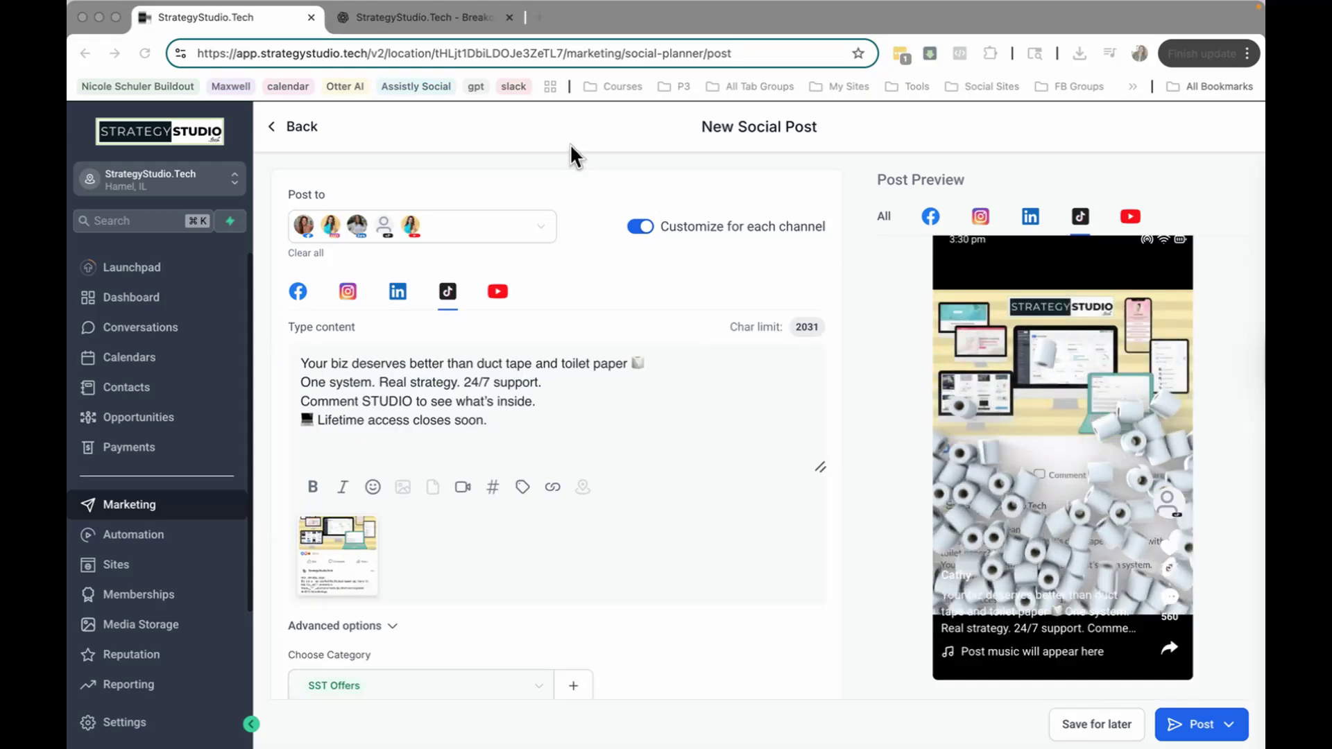
- Review the captions and previews for Facebook, Instagram, LinkedIn, TikTok and YouTube, including the YouTube category, tags and options
click(304, 296)
click(302, 295)
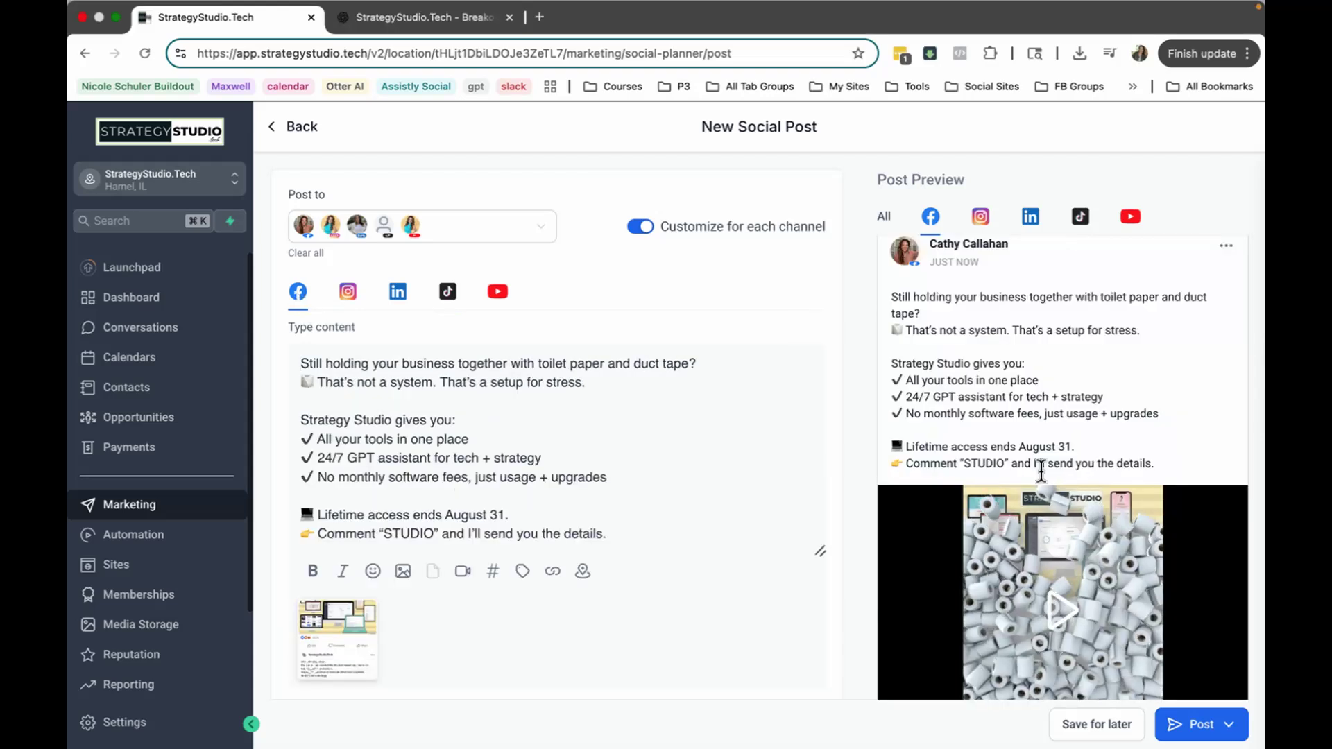
click(351, 298)
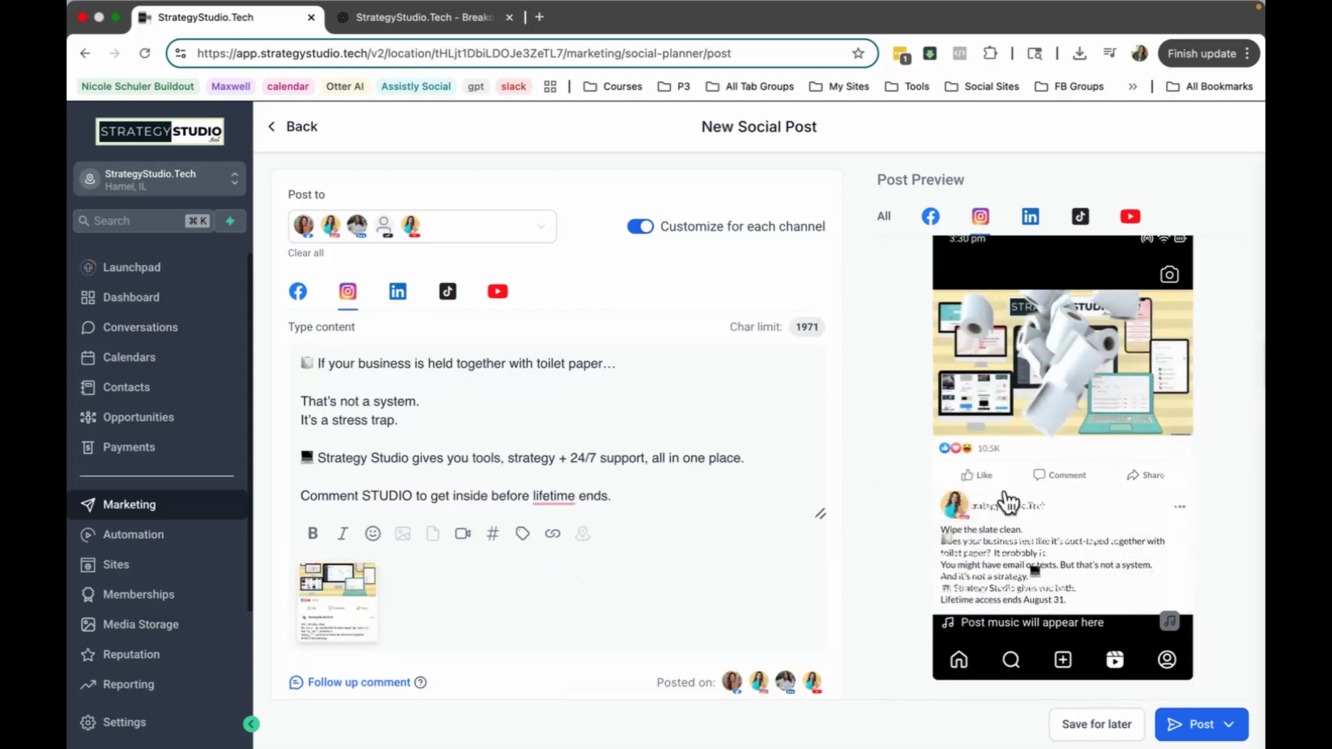
click(401, 302)
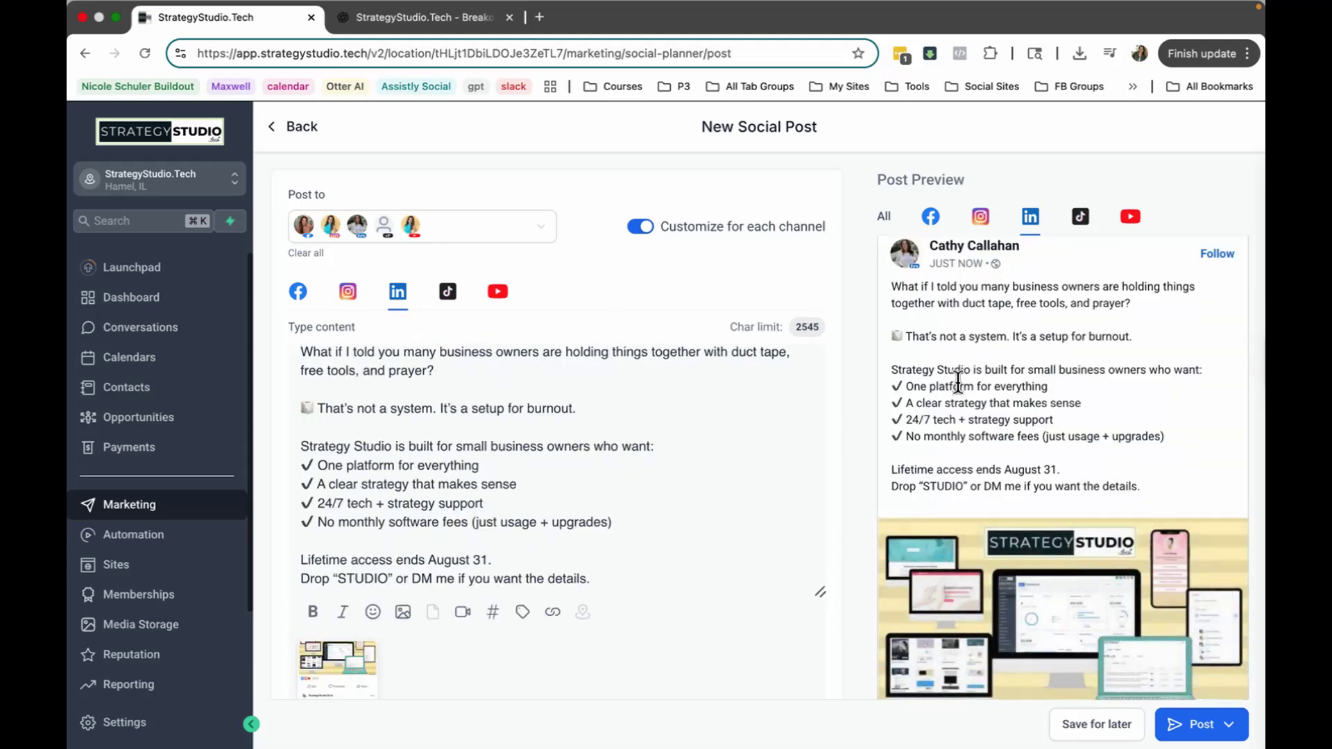
click(447, 294)
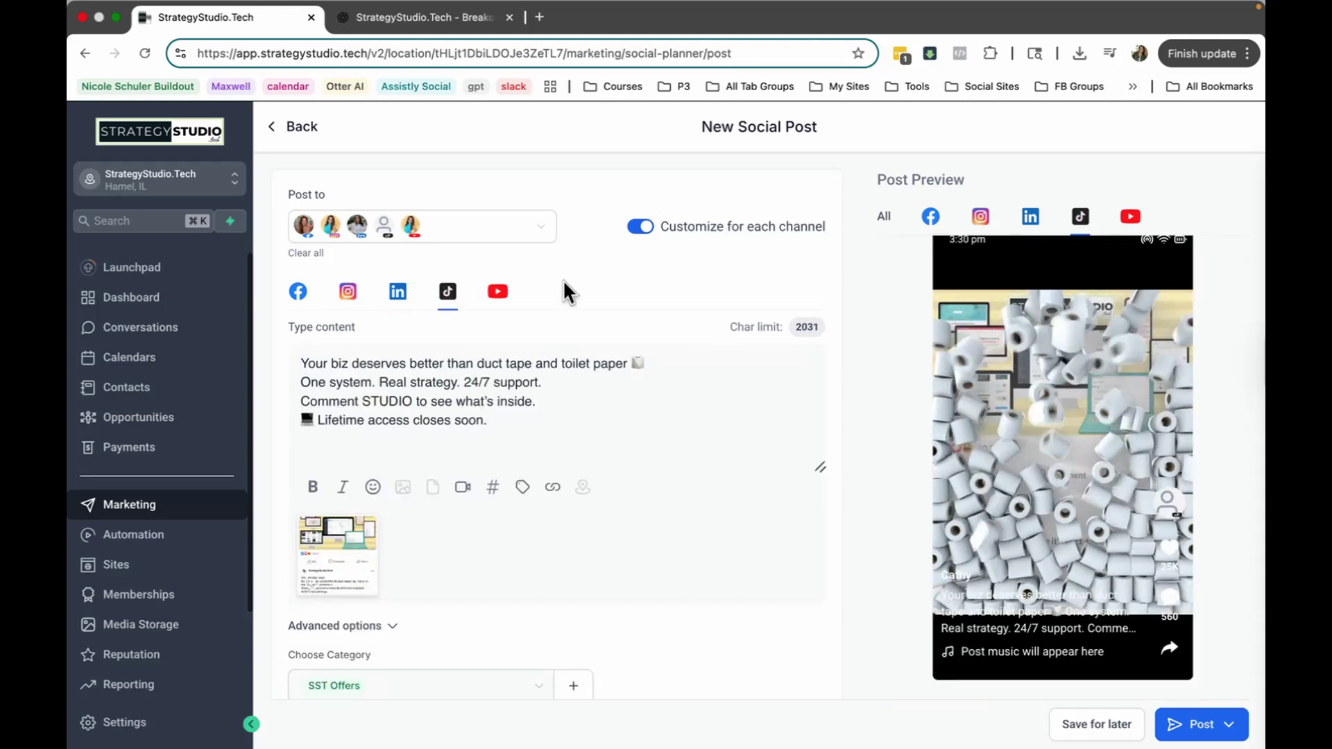
click(499, 294)
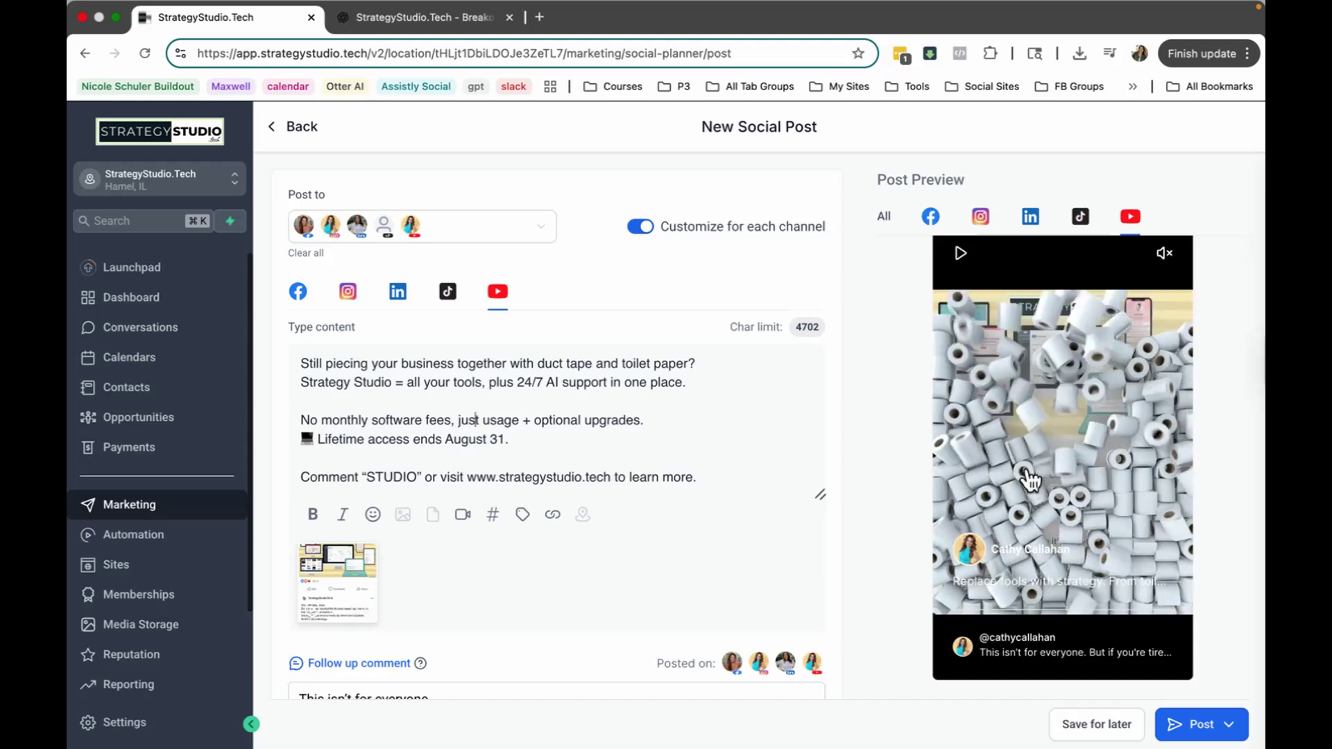
scroll(555, 493, down, 4)
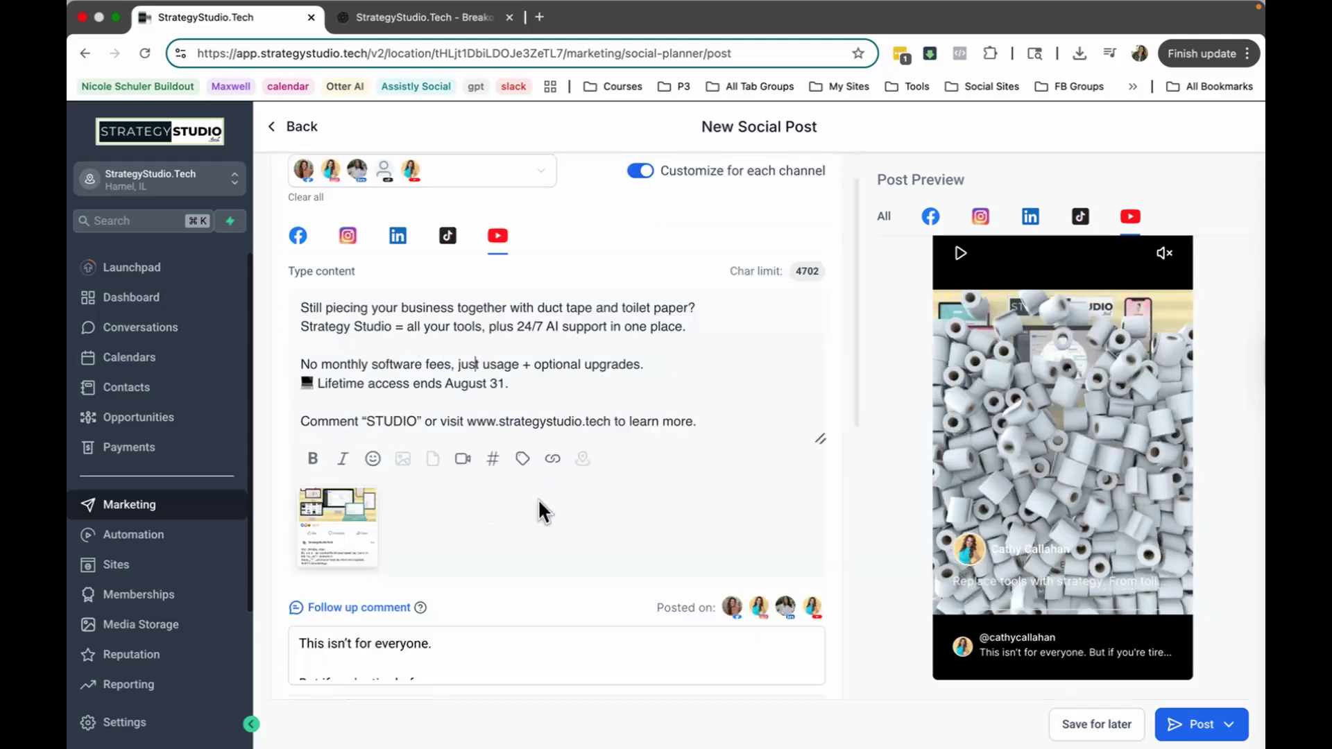
scroll(538, 498, down, 6)
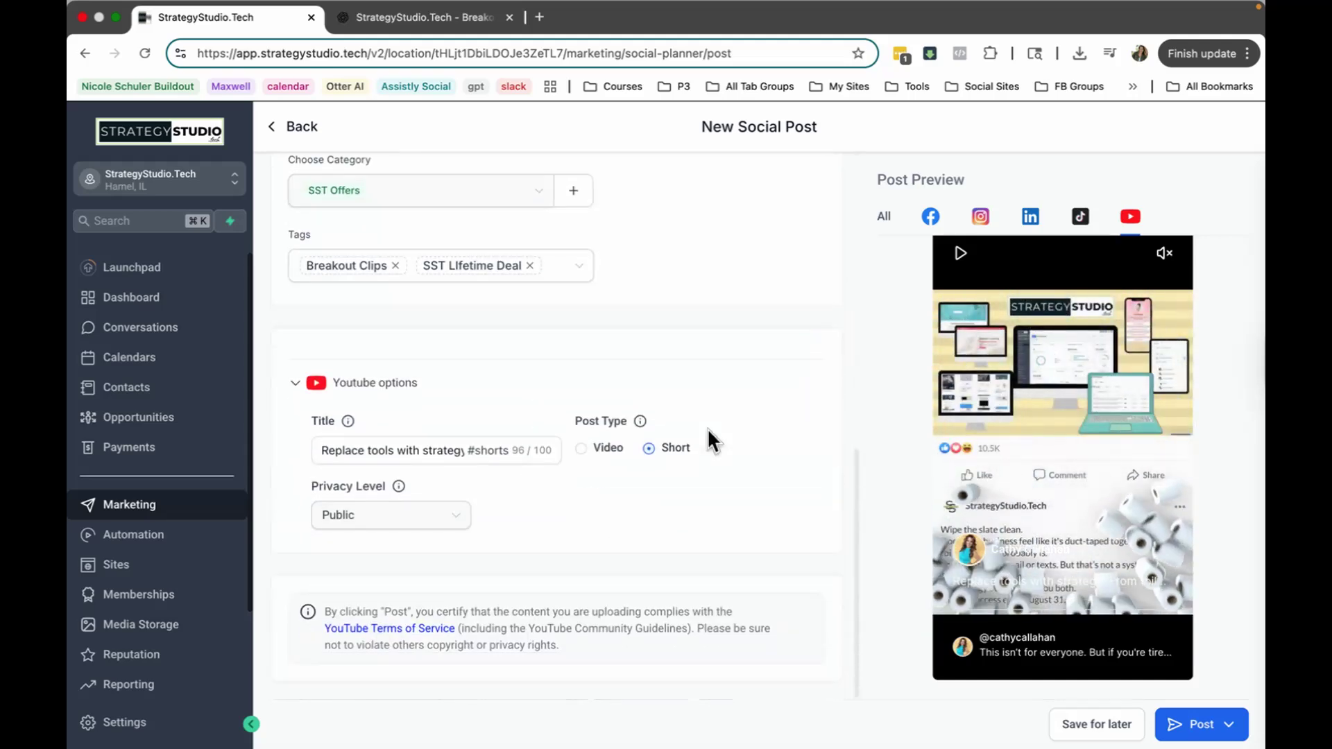
scroll(706, 428, up, 10)
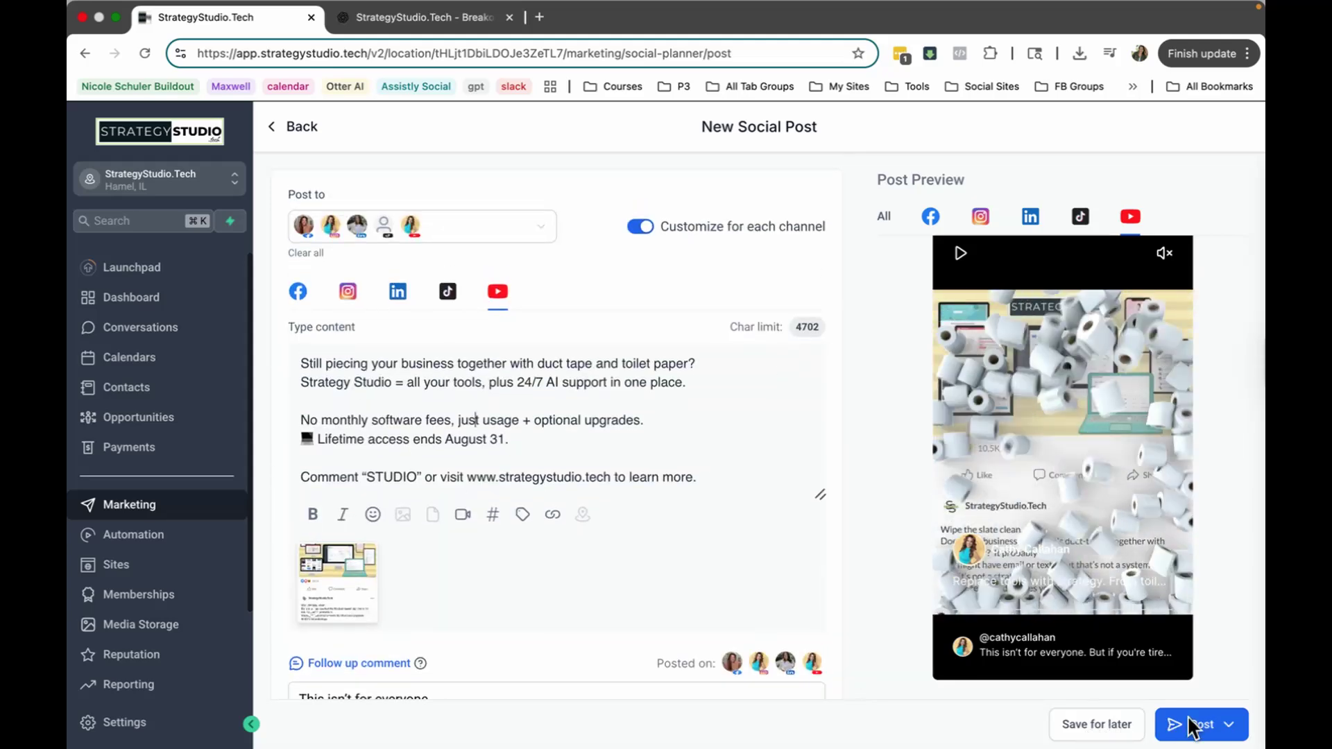
- Start scheduling the post as a recurring post and set it to repeat every 1 week
click(1231, 726)
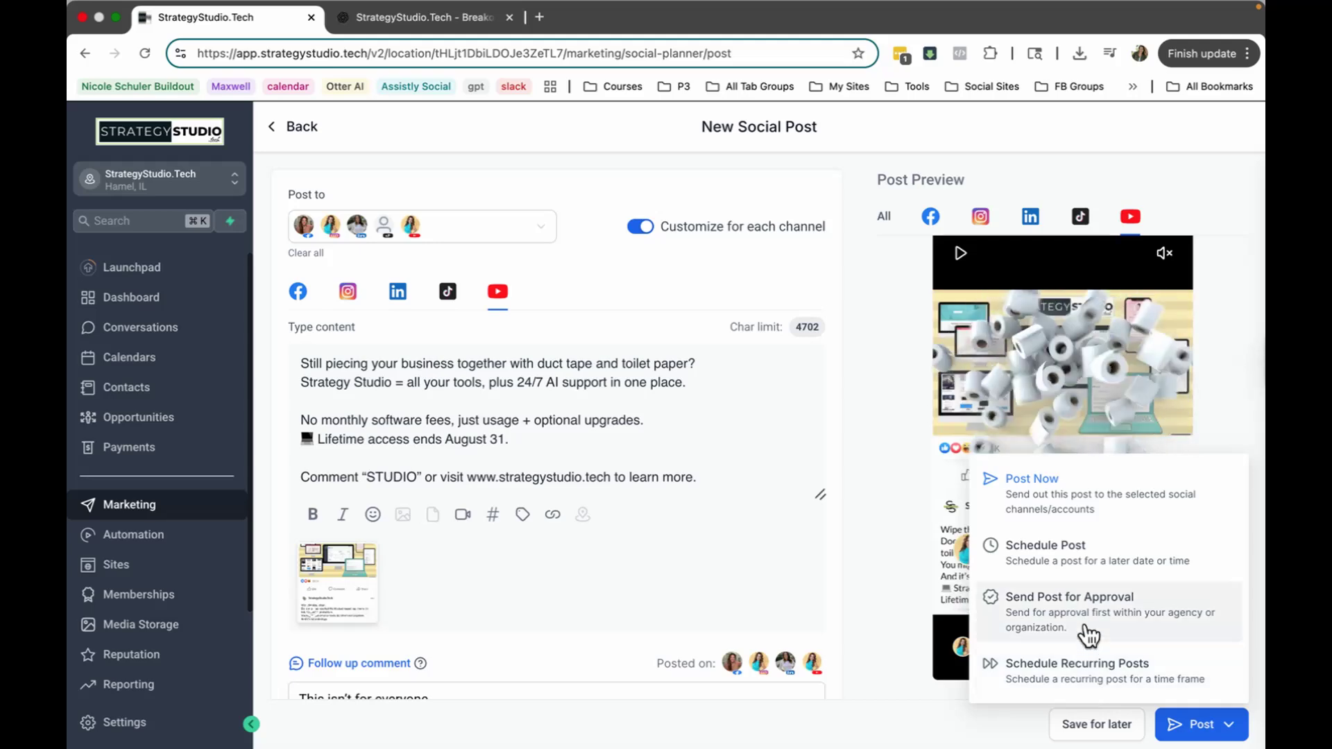
click(1099, 677)
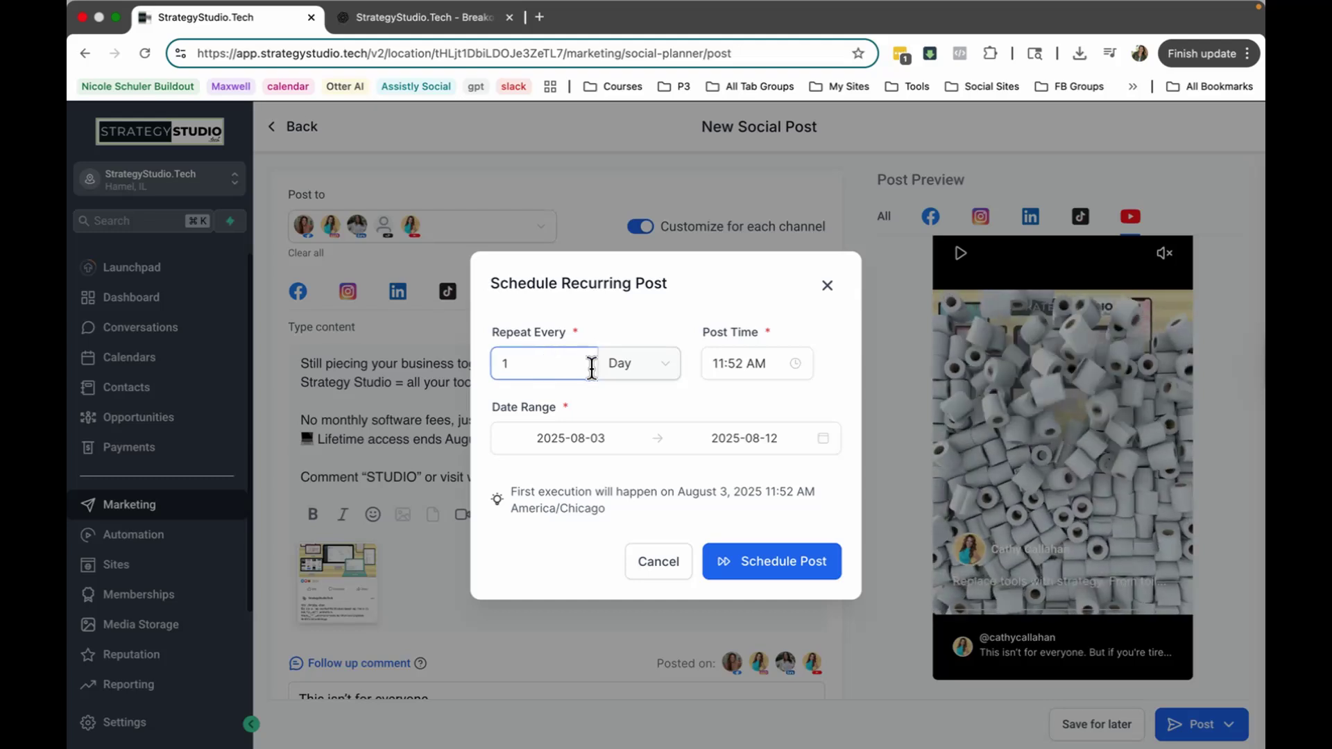
click(645, 375)
click(659, 376)
click(658, 378)
click(623, 432)
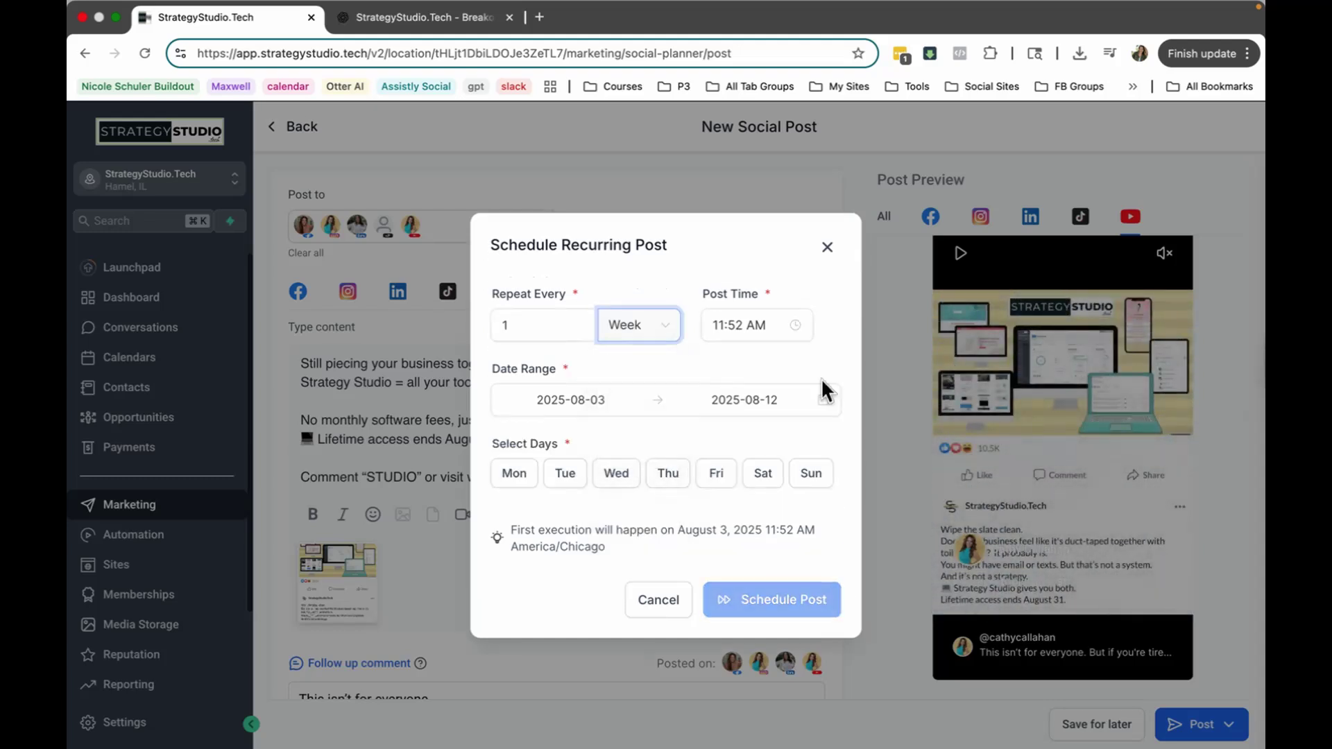
click(729, 336)
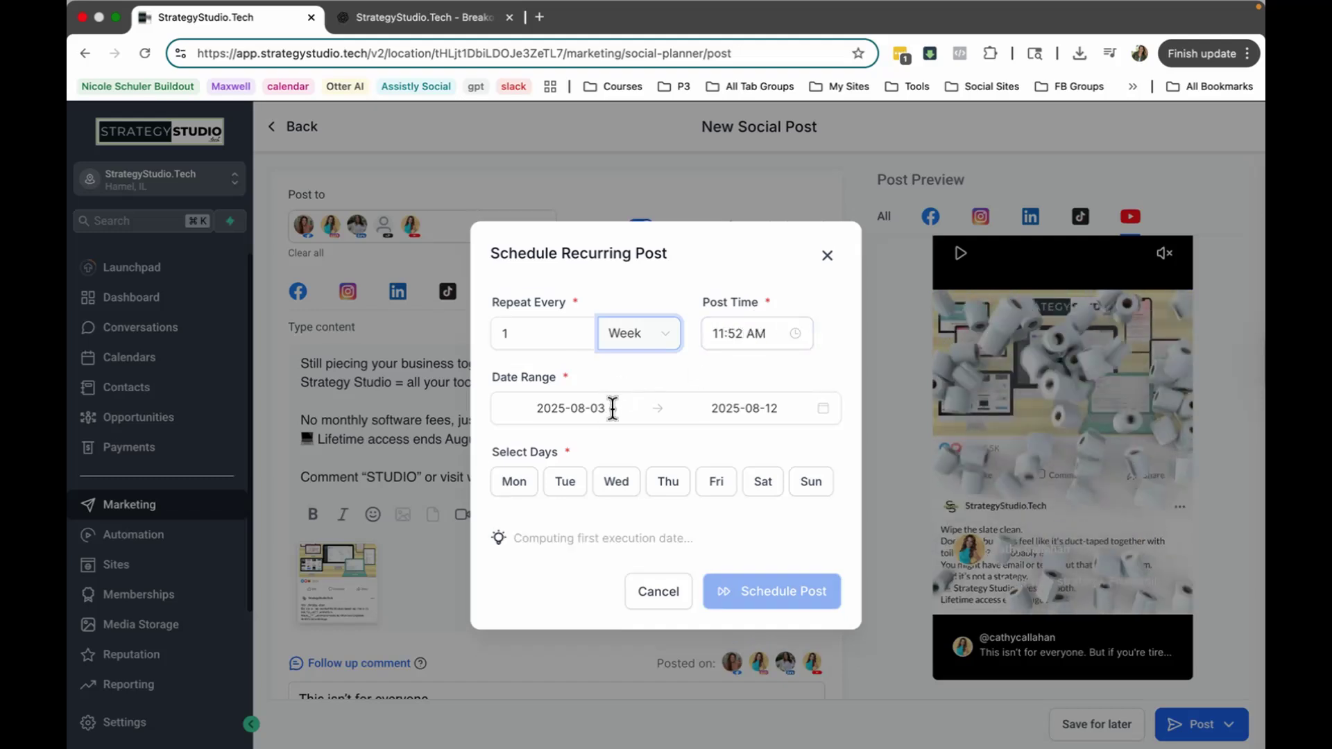
- Set the recurring date range from 2025-08-03 to 2025-08-31 and schedule the post for Sundays
click(794, 415)
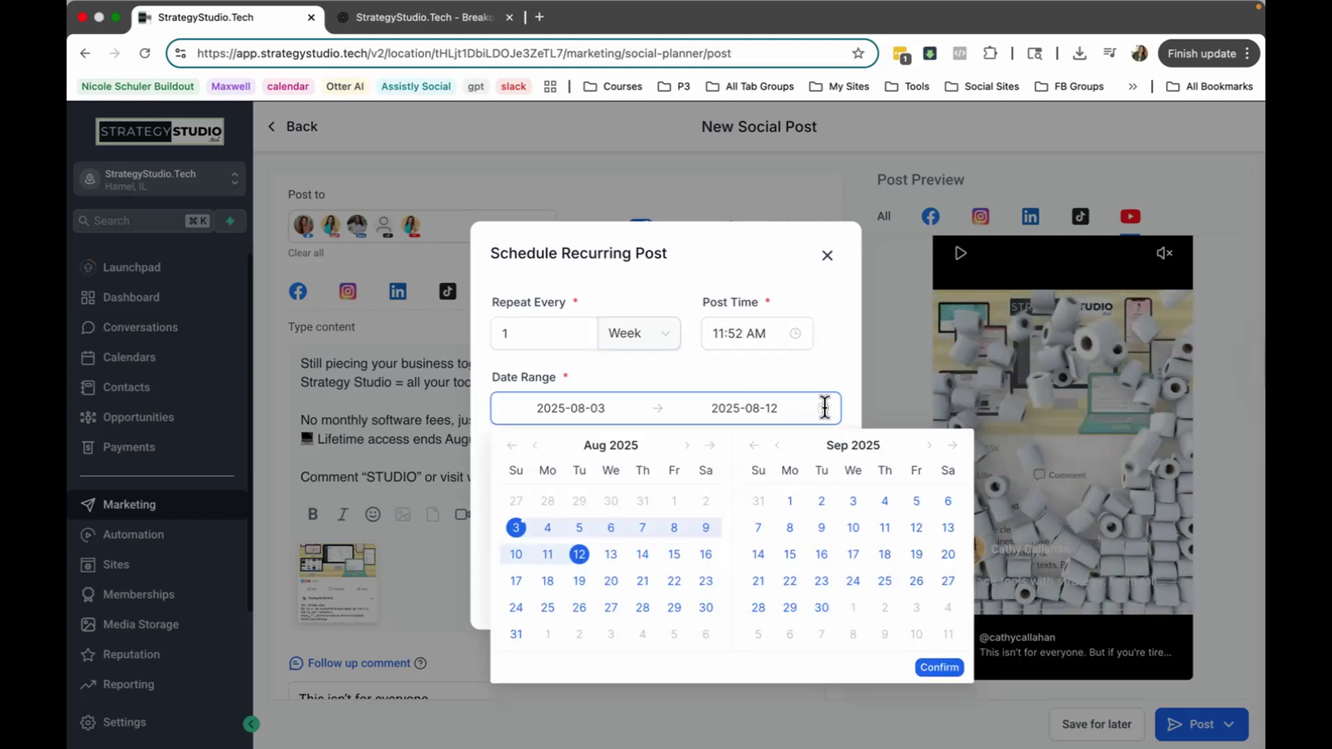
click(517, 633)
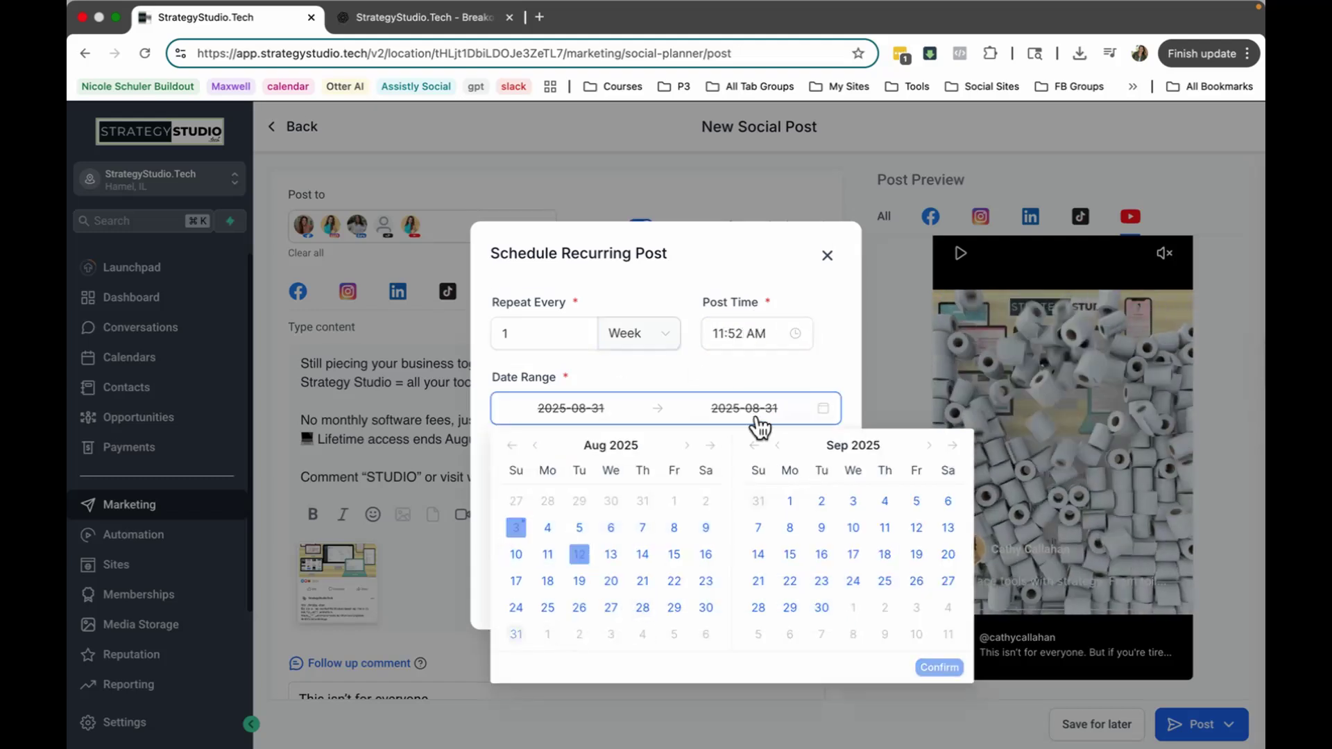
click(611, 527)
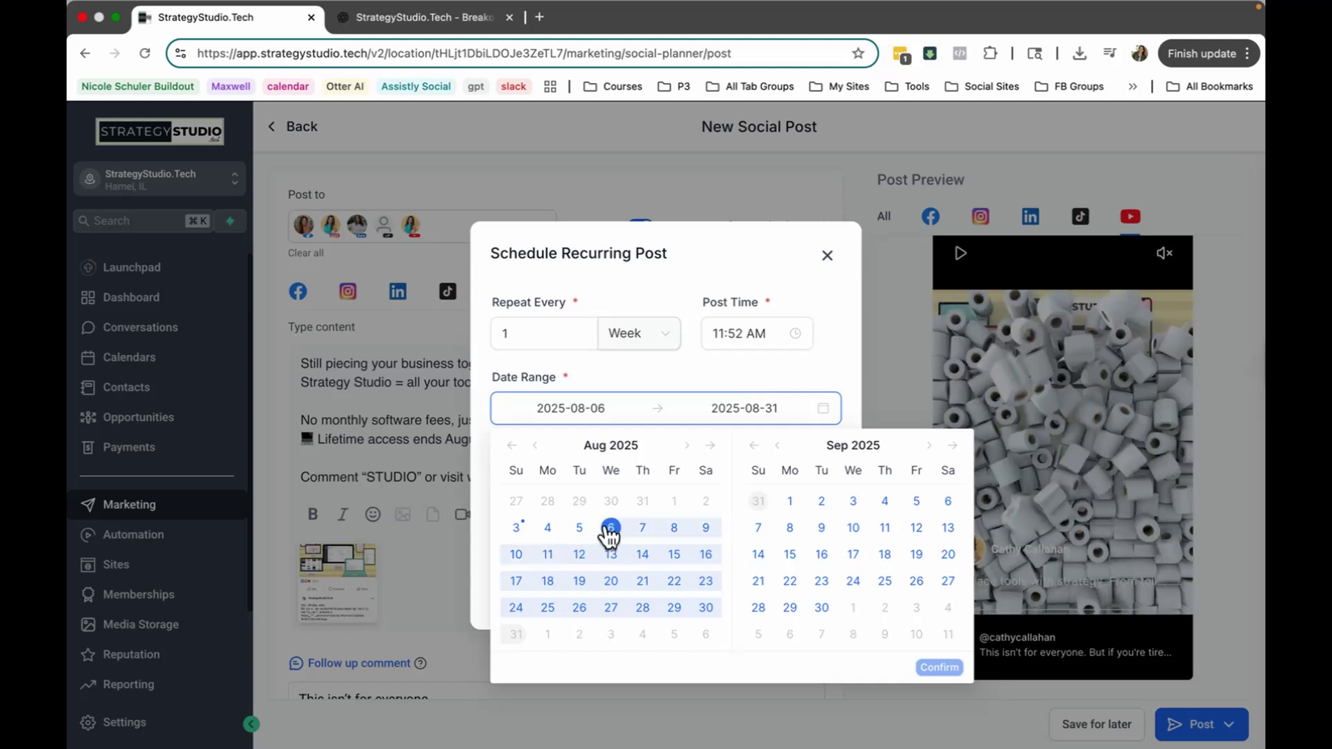
click(516, 528)
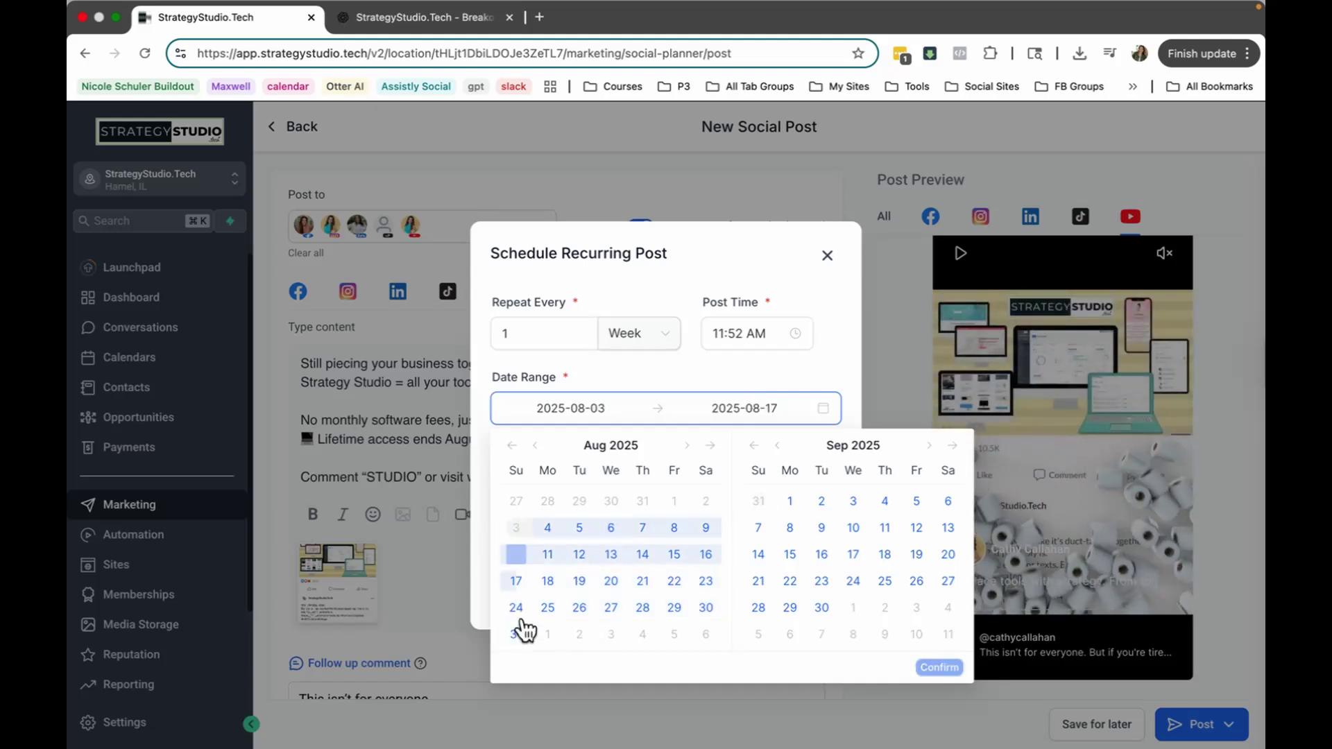
click(516, 634)
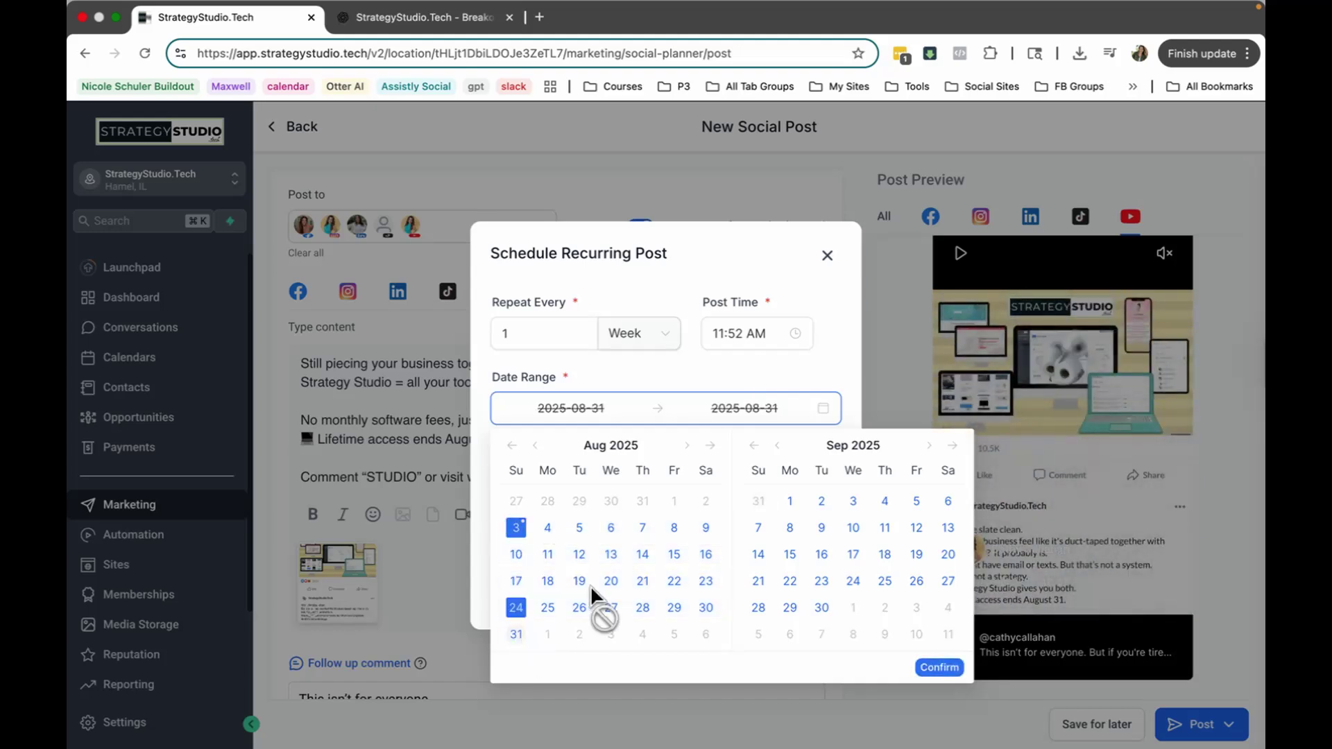
click(515, 528)
click(516, 634)
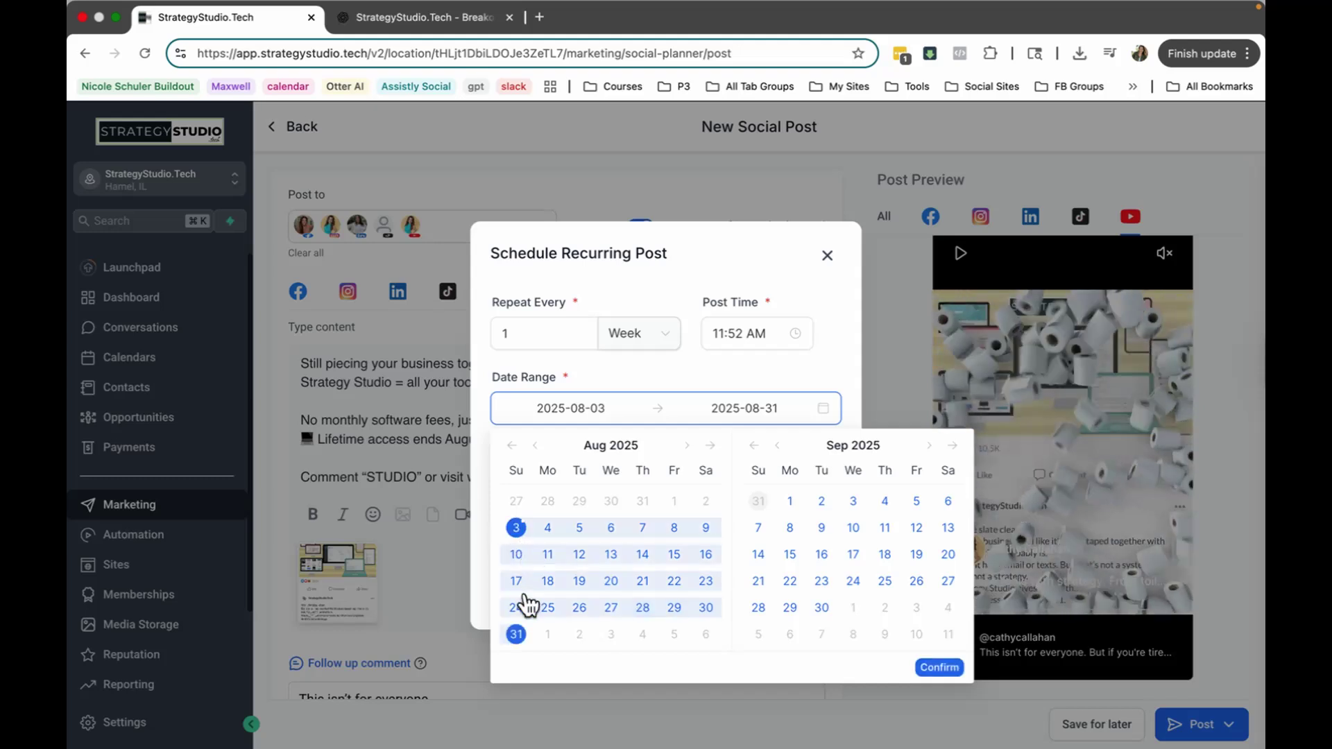
click(939, 667)
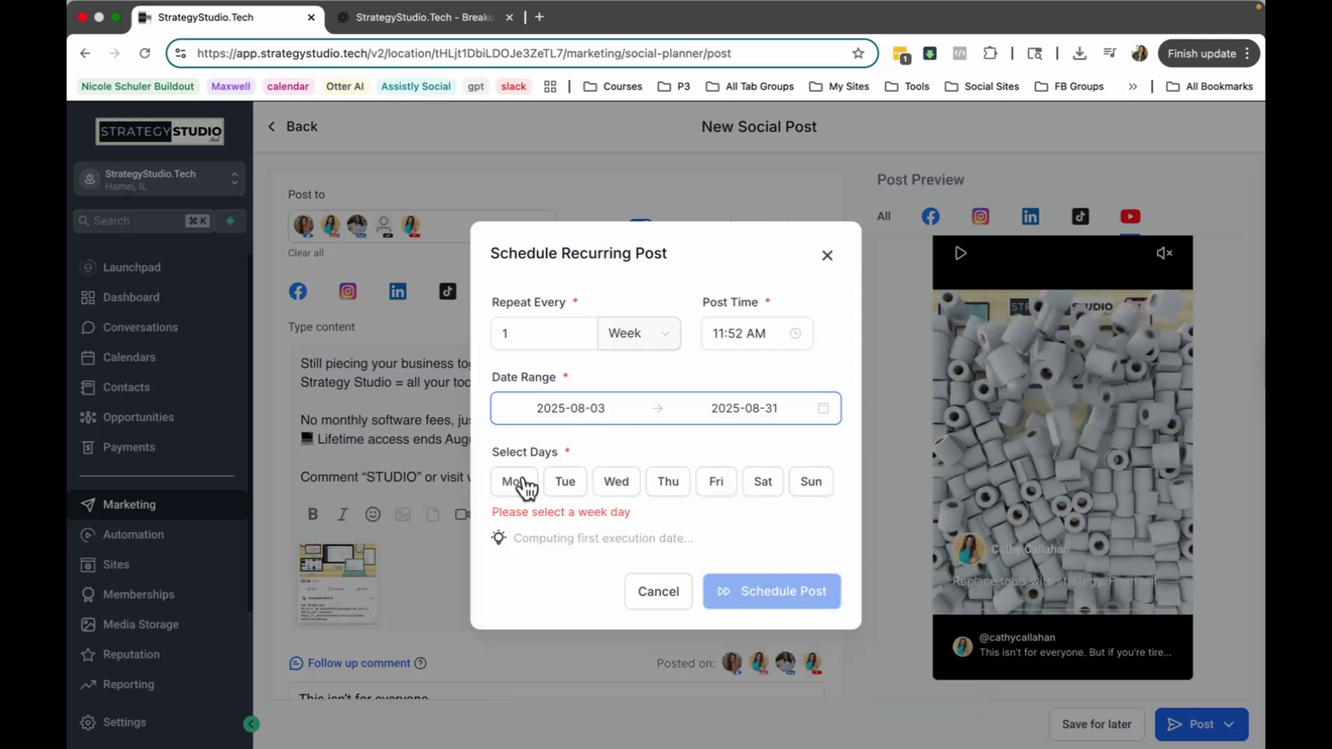
click(810, 486)
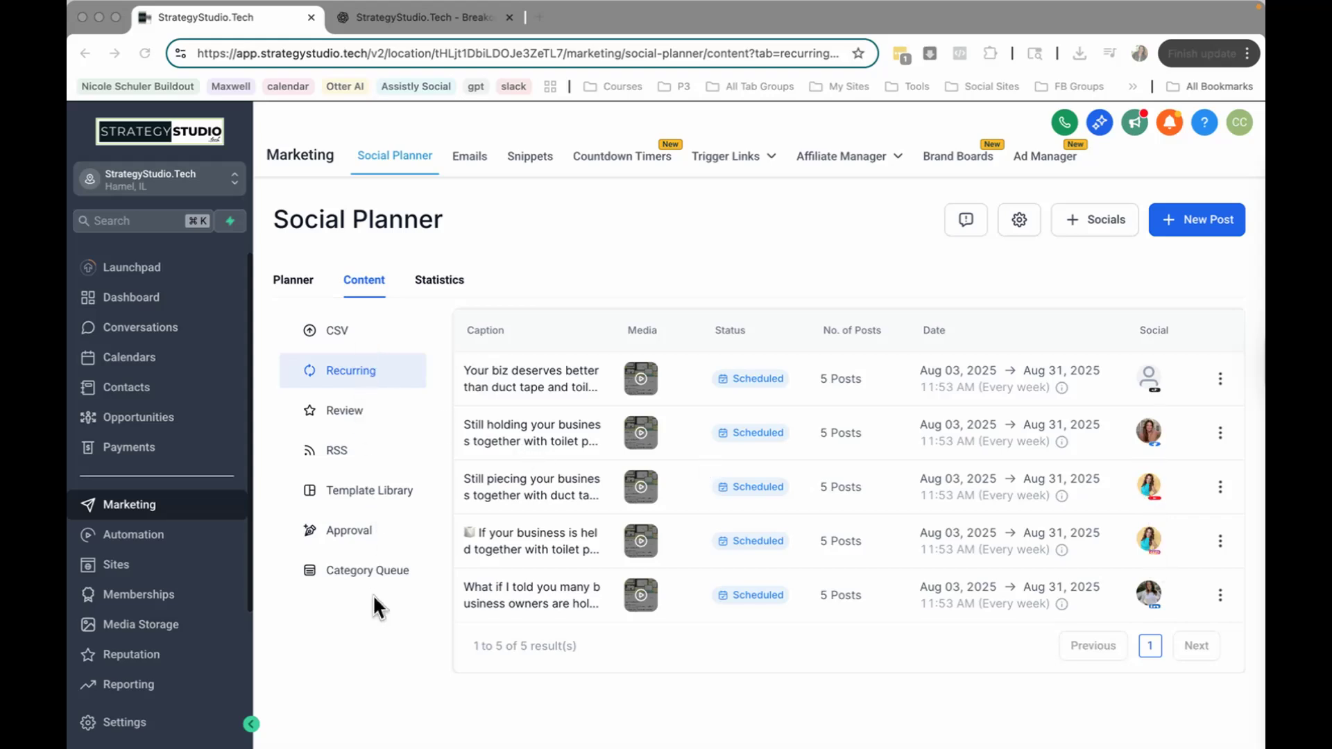
click(1220, 379)
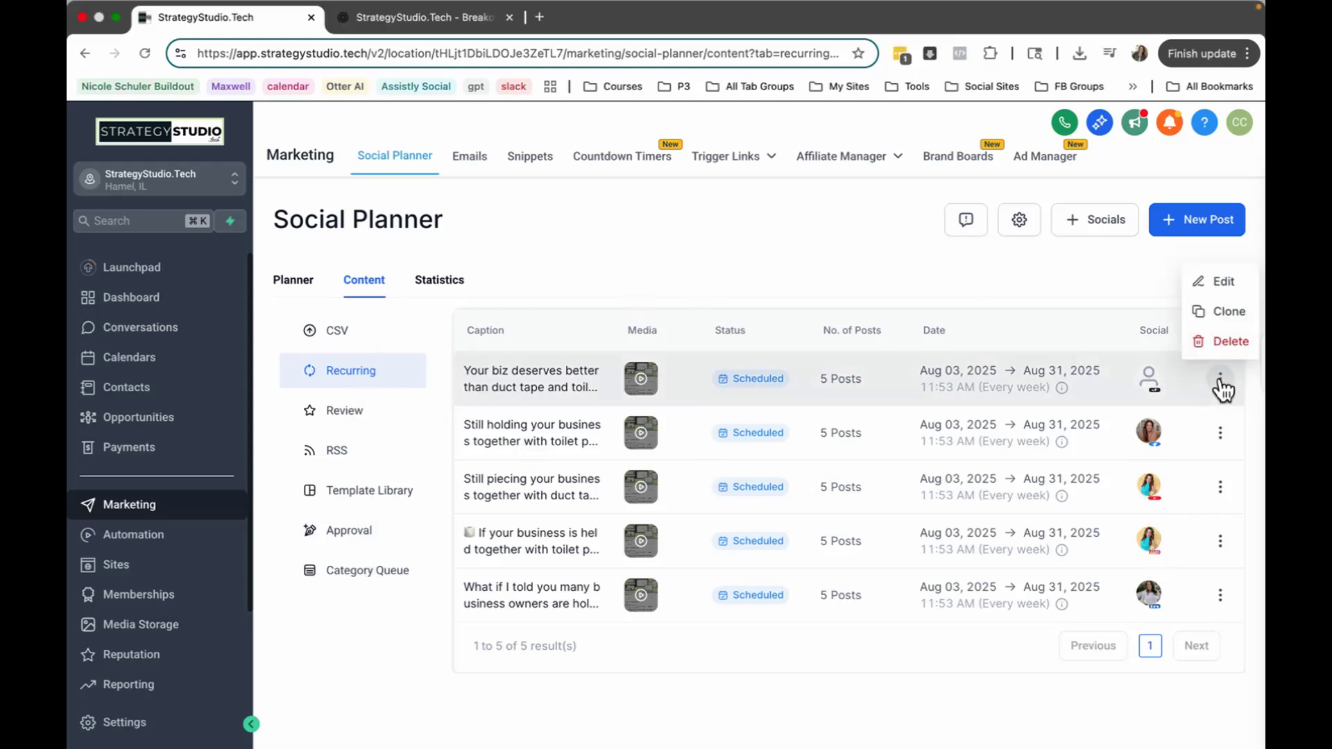
click(1220, 434)
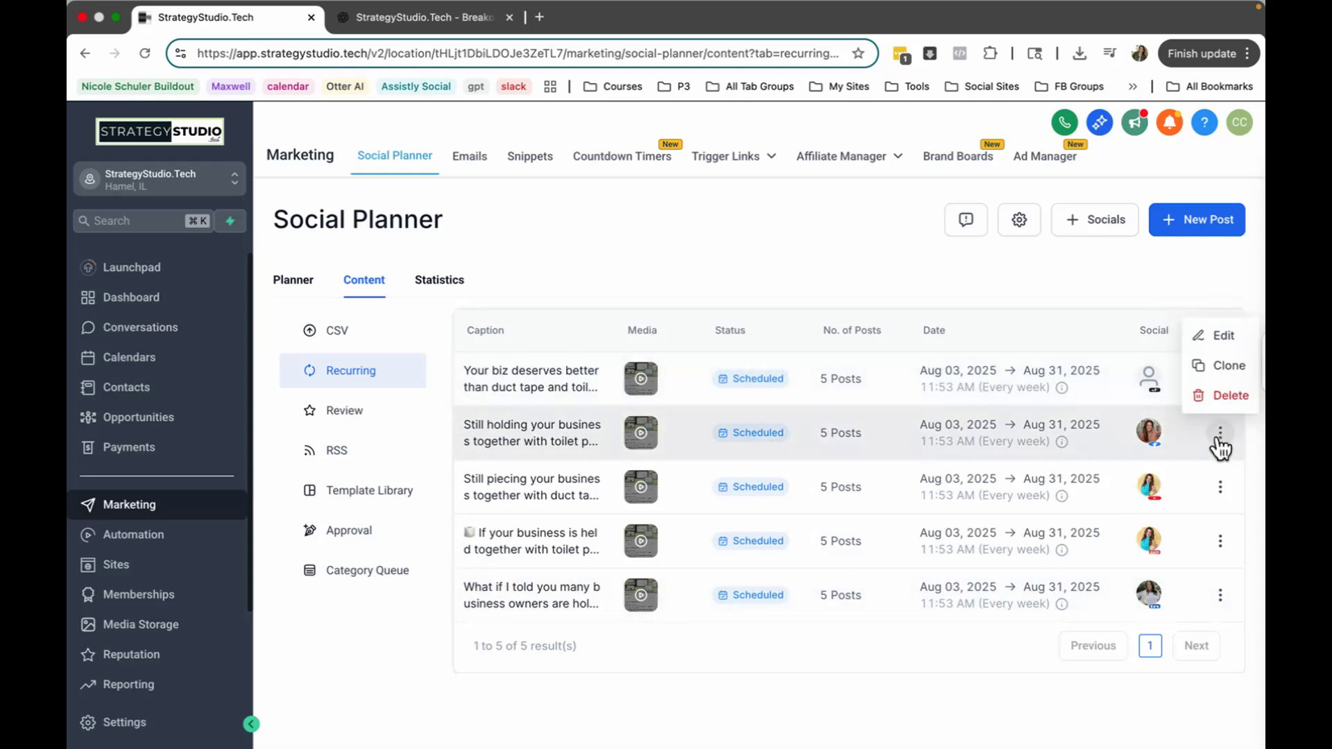
click(897, 234)
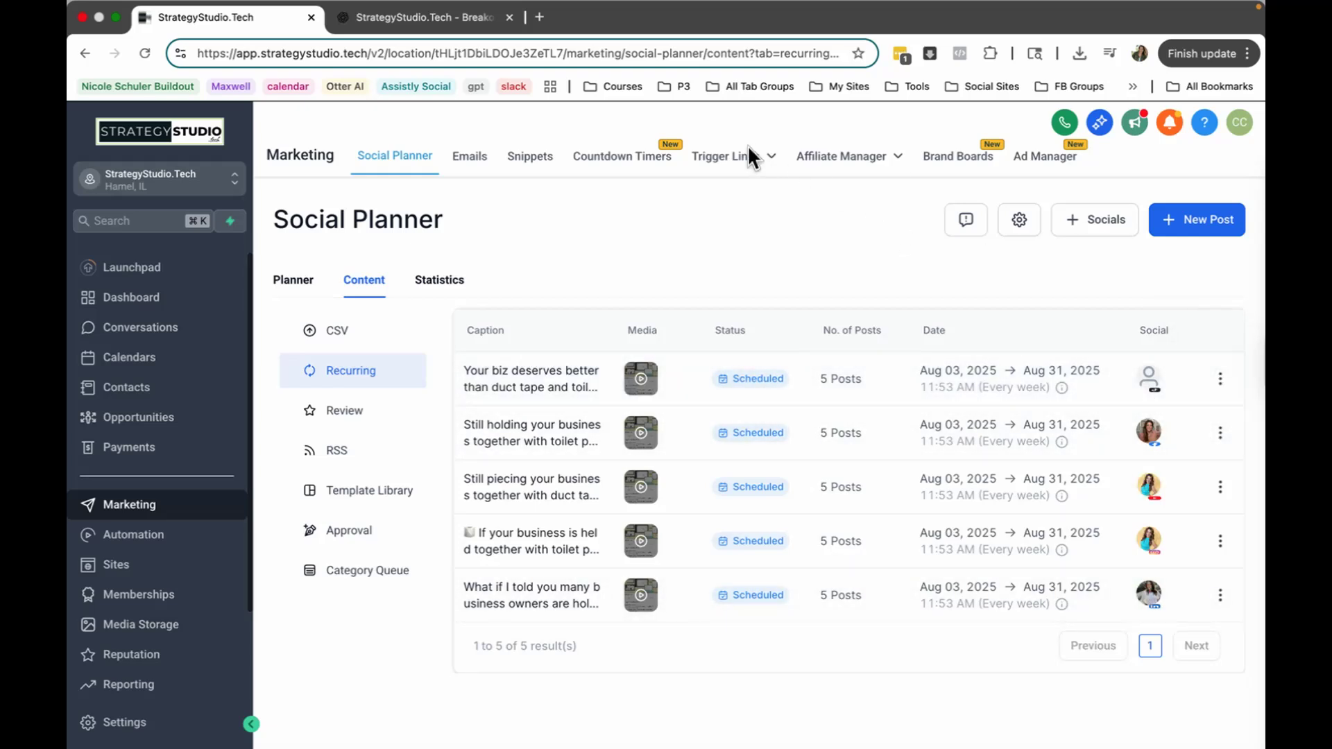